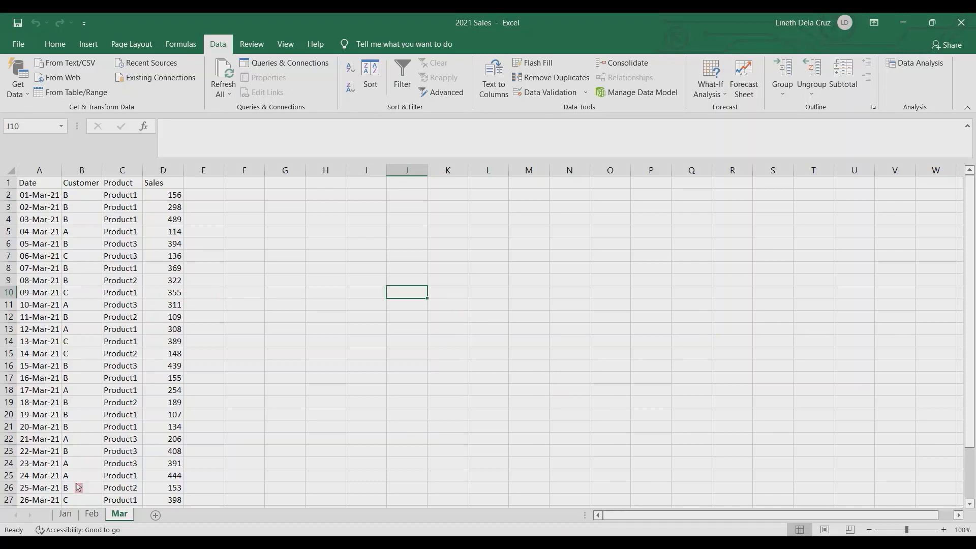
# Step: Look through the sales data on the Jan, Feb and Mar sheets
pyautogui.click(64, 515)
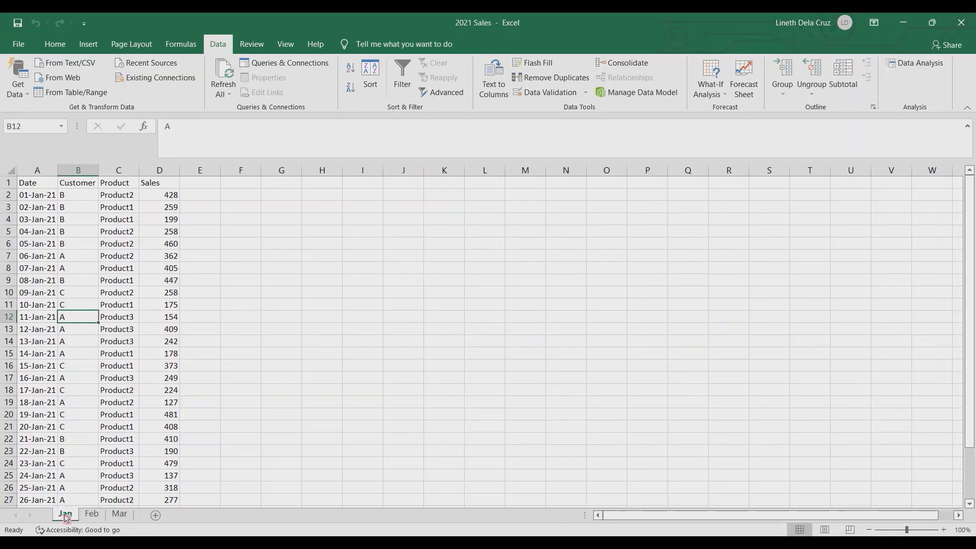
pyautogui.click(90, 514)
pyautogui.click(121, 516)
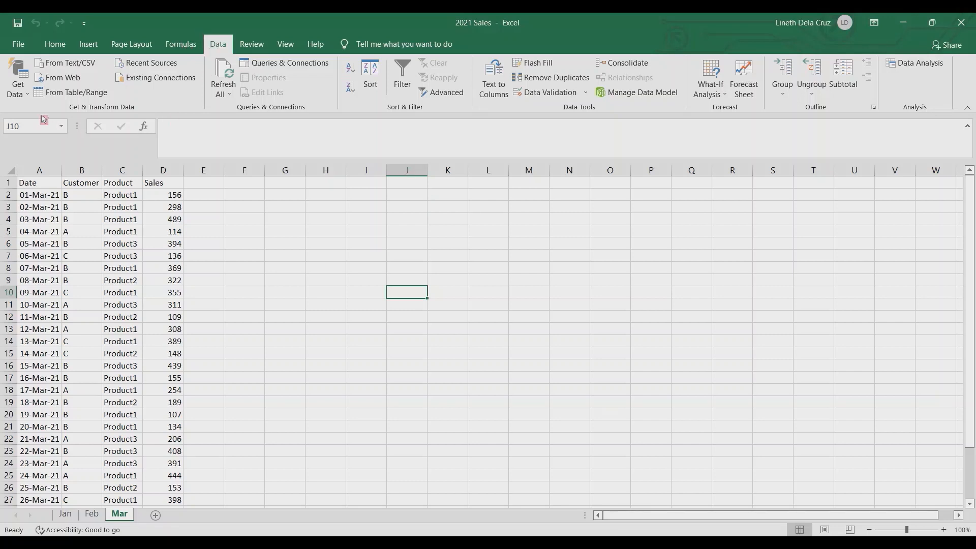
# Step: Import the Jan sheet from the 2021 Sales workbook and open it for transformation in Power Query Editor
pyautogui.click(28, 101)
pyautogui.moveTo(40, 121)
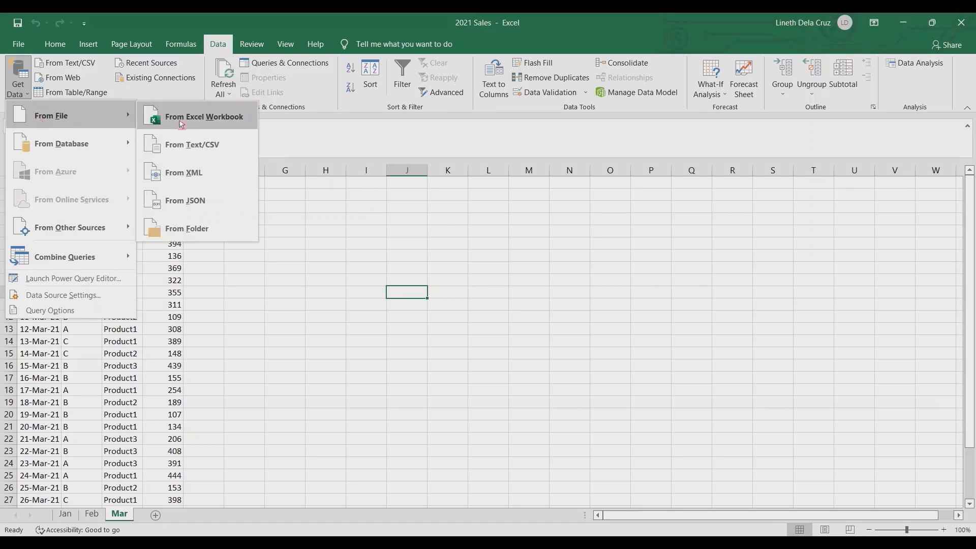
pyautogui.click(201, 125)
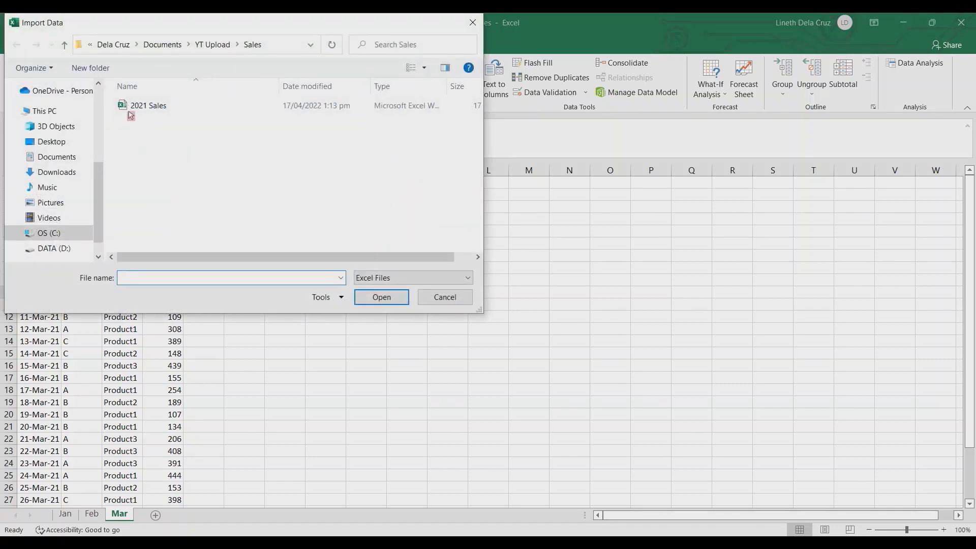
pyautogui.click(138, 108)
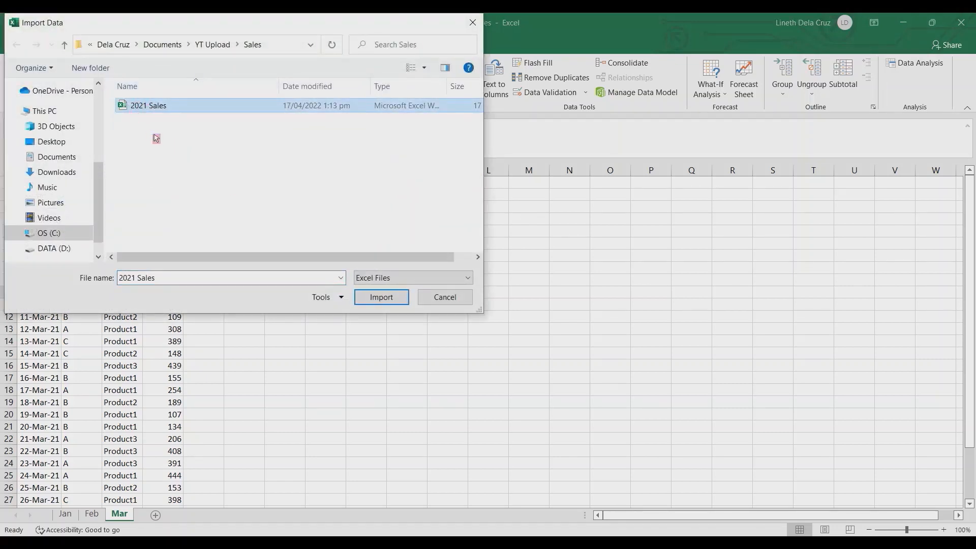
pyautogui.click(382, 297)
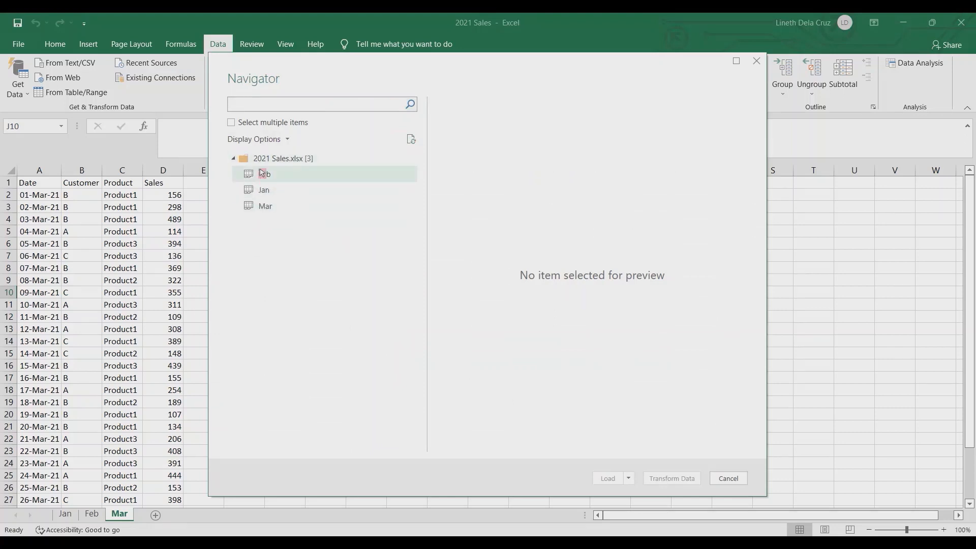
pyautogui.click(265, 194)
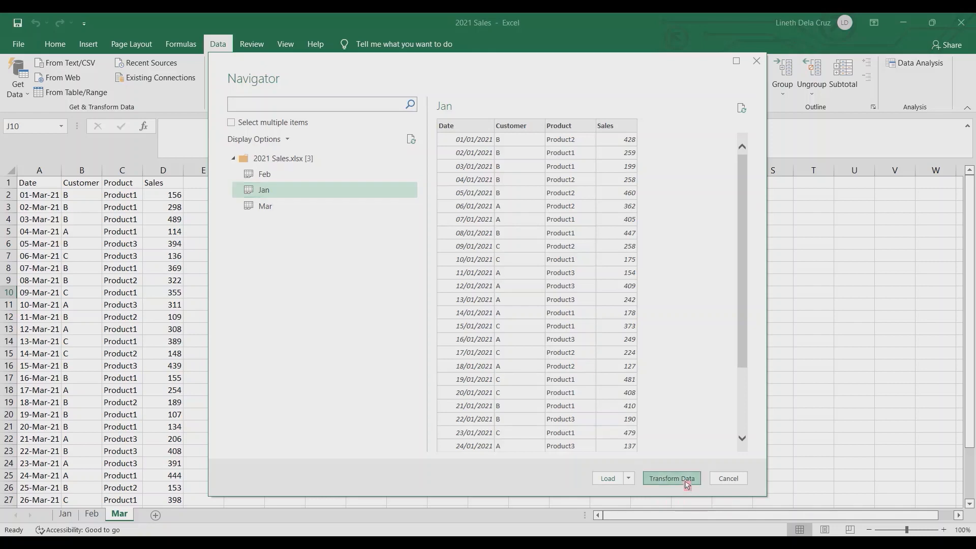
pyautogui.click(661, 478)
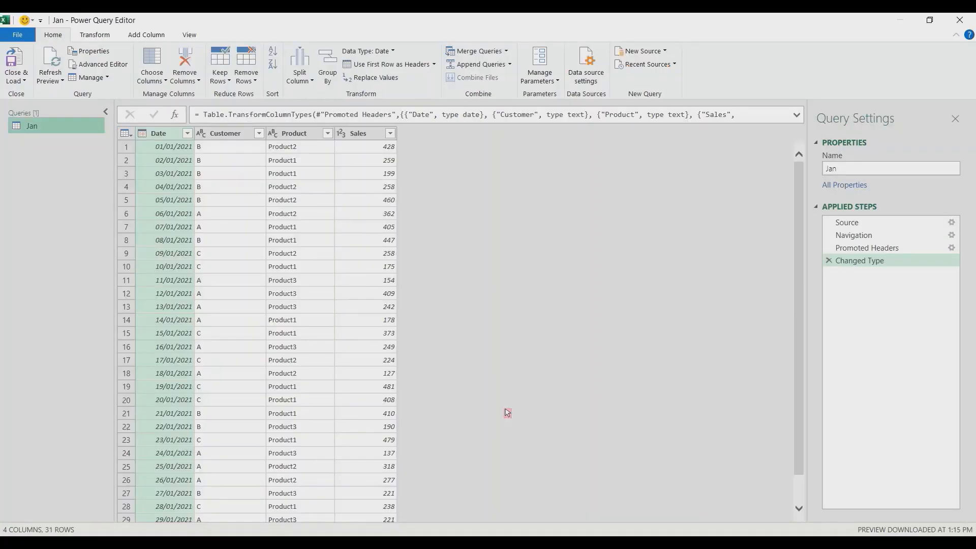
# Step: Rename the Jan query as Sales
pyautogui.click(860, 168)
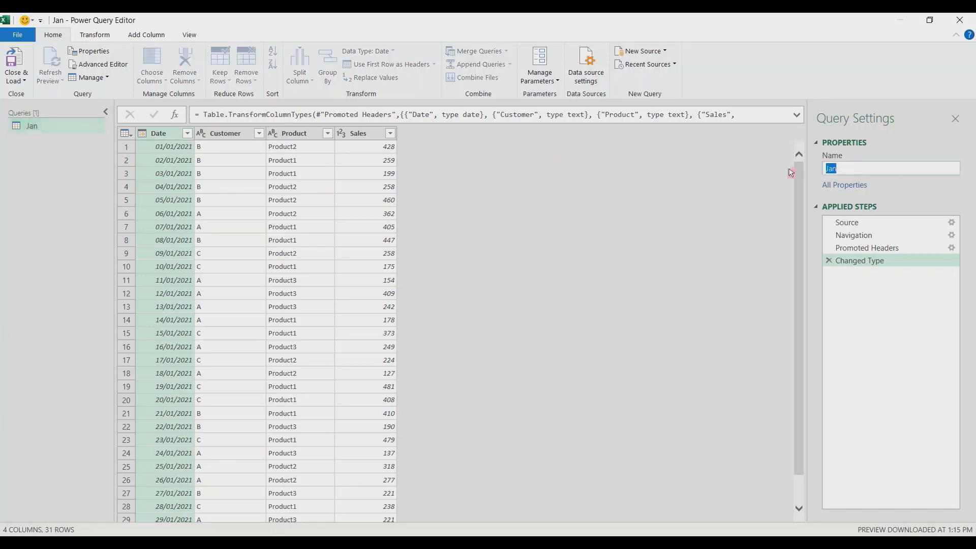
pyautogui.write('Sales')
pyautogui.press('Return')
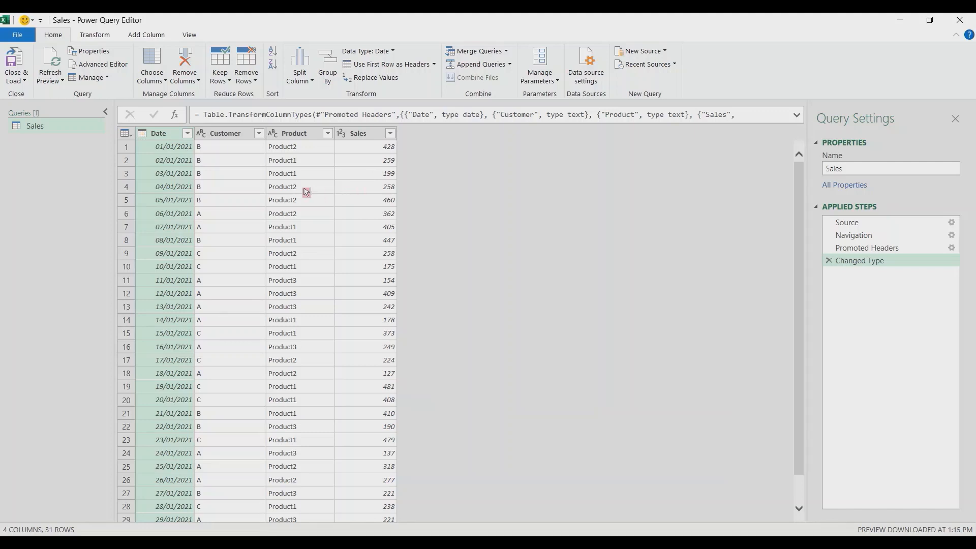
# Step: Filter the Customer column to keep only customer A, and check the condition in the filter formula
pyautogui.click(241, 136)
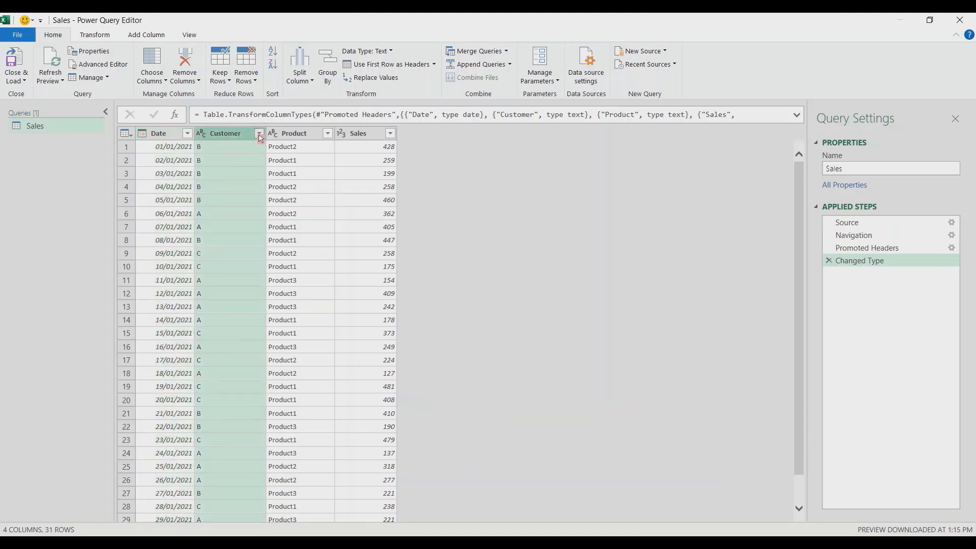
pyautogui.click(259, 135)
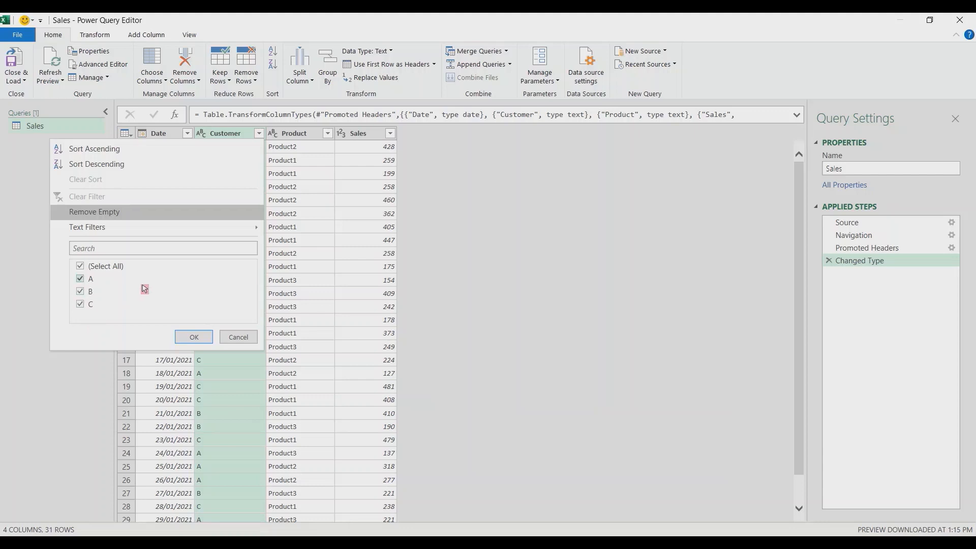
pyautogui.click(80, 266)
pyautogui.click(80, 279)
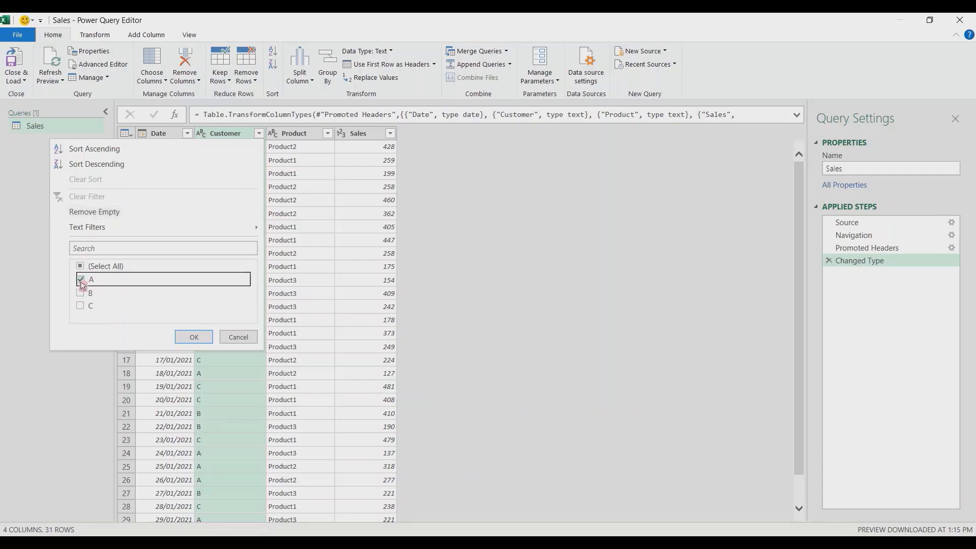
pyautogui.click(193, 339)
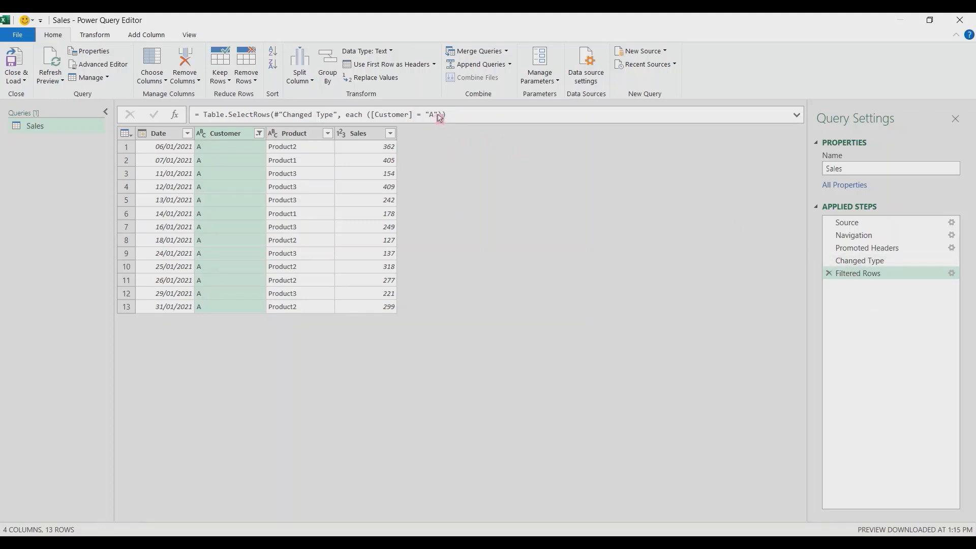
pyautogui.moveTo(437, 116); pyautogui.dragTo(429, 116)
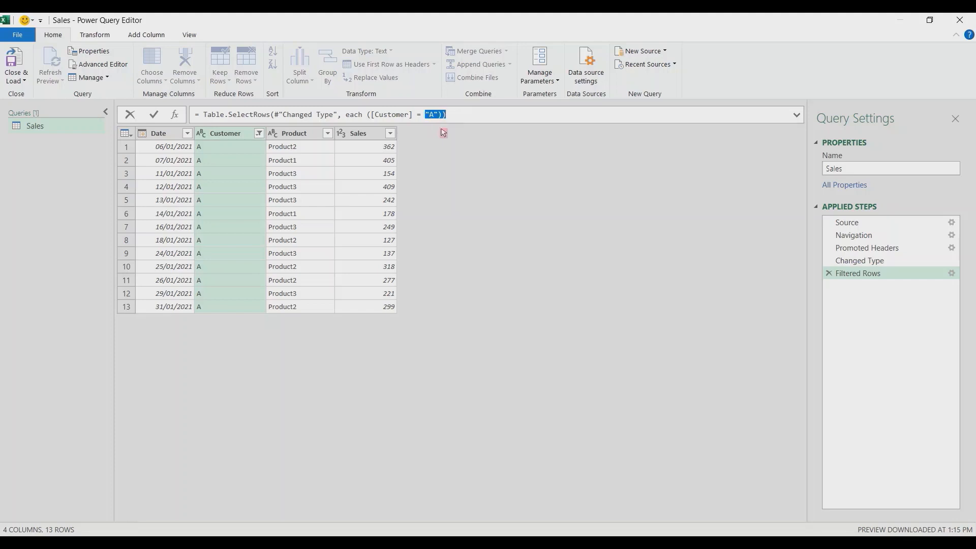
pyautogui.click(443, 141)
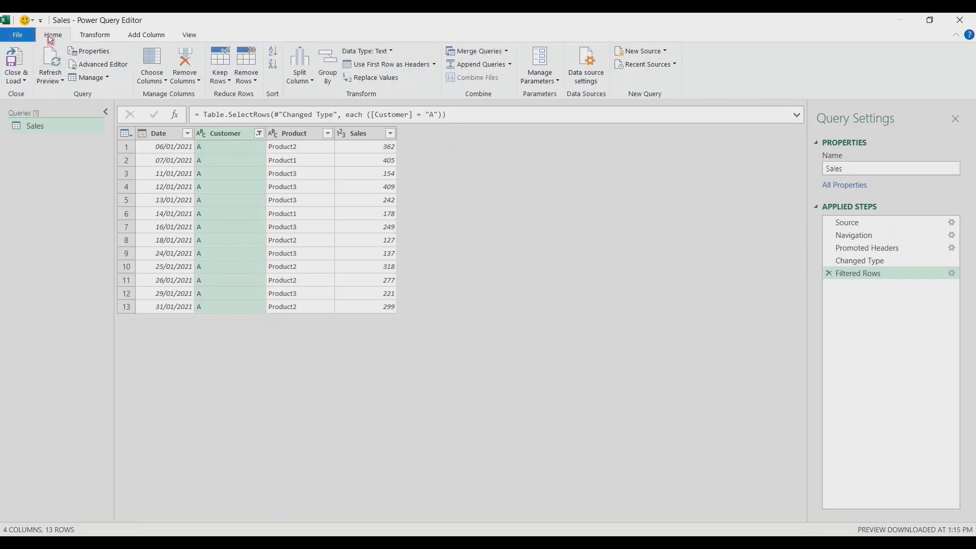
# Step: Create a new parameter named Customer whose suggested values come from a list of values
pyautogui.click(537, 83)
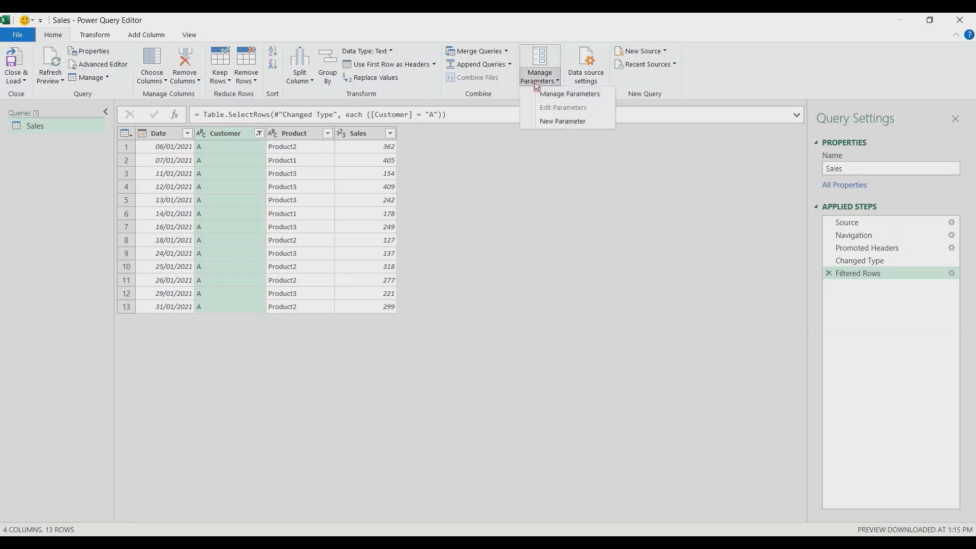
pyautogui.click(548, 122)
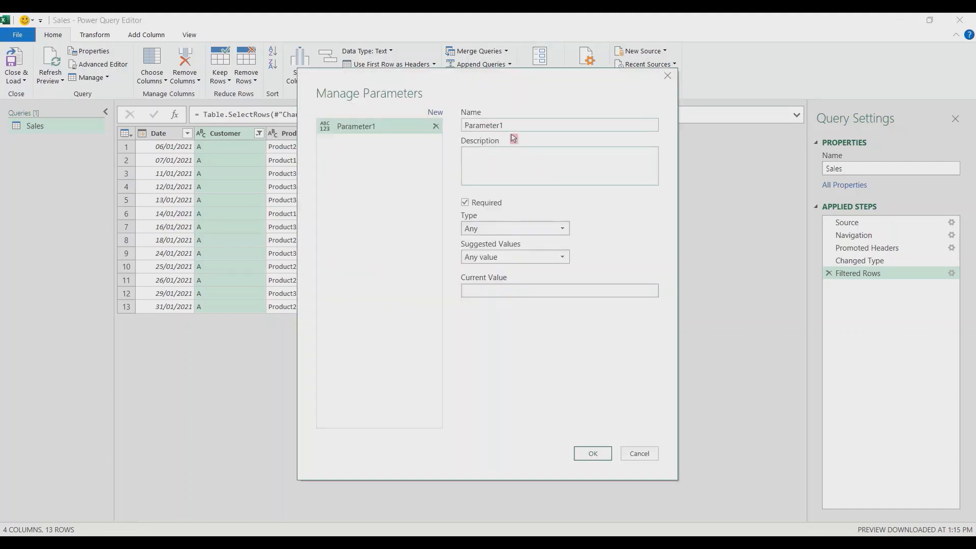
pyautogui.write('Customer')
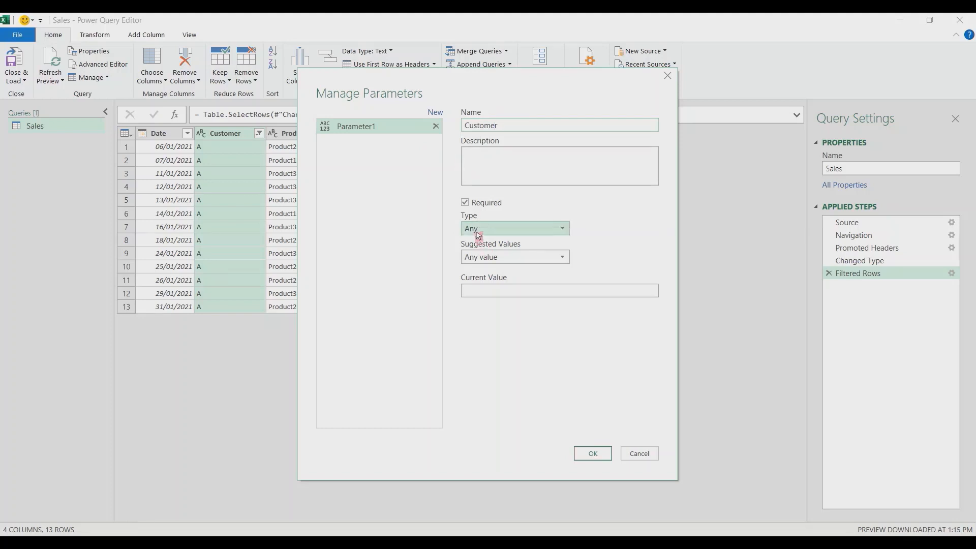
pyautogui.click(487, 261)
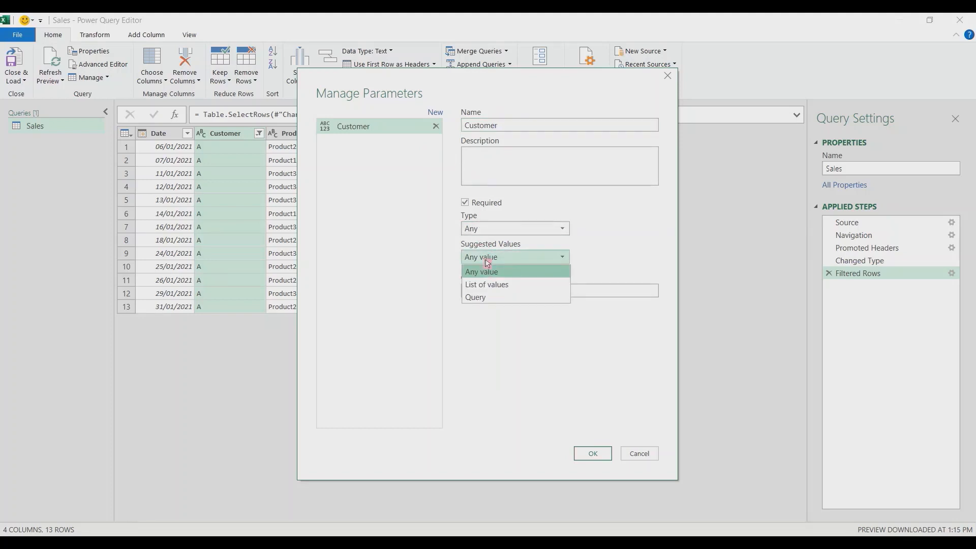
pyautogui.click(497, 285)
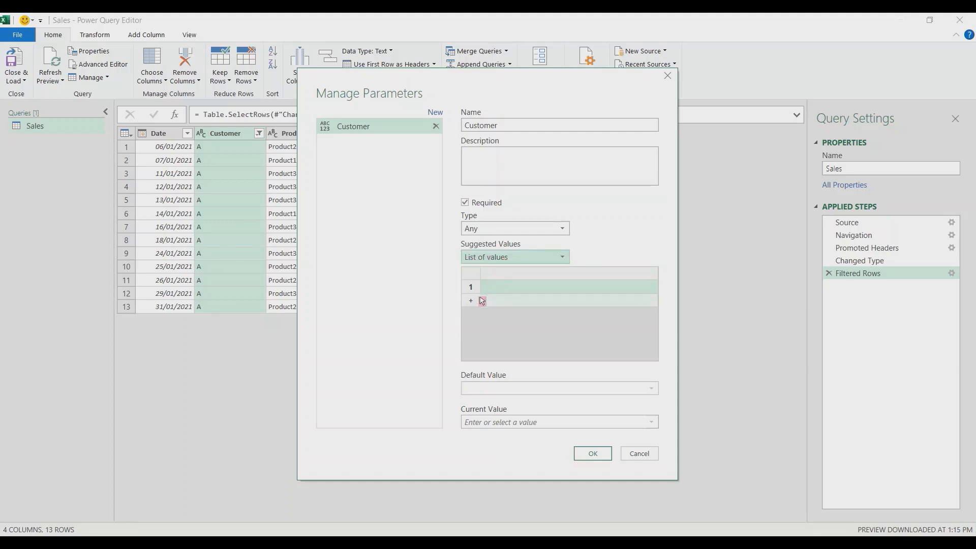
# Step: Enter A, B and C as the suggested values of the Customer parameter
pyautogui.click(496, 289)
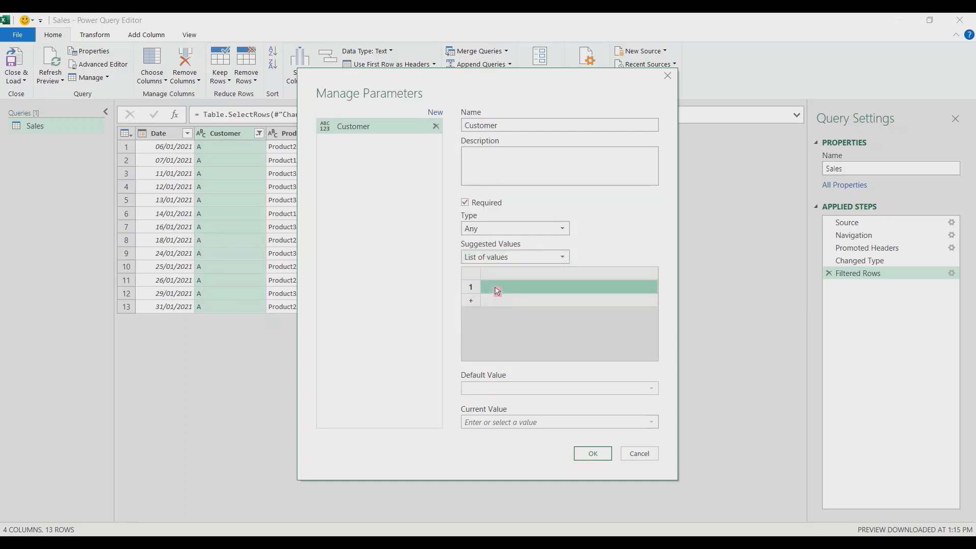
pyautogui.write('A')
pyautogui.click(503, 302)
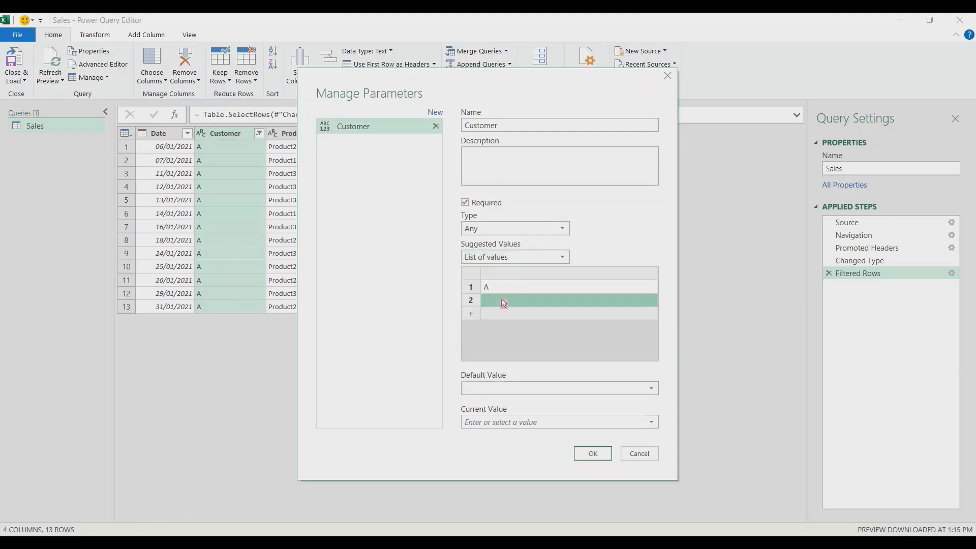
pyautogui.write('B')
pyautogui.click(479, 315)
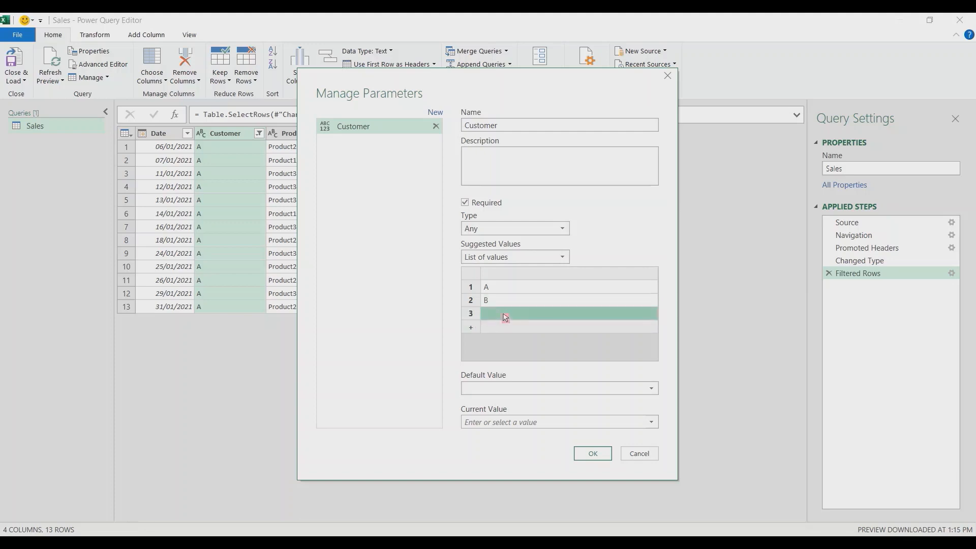
pyautogui.write('C')
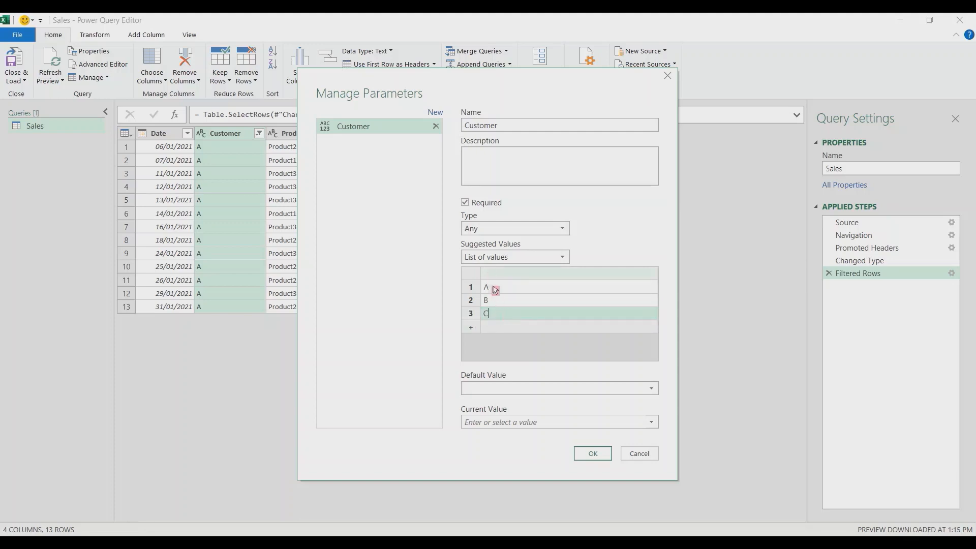
# Step: Set both the default and current value of the Customer parameter to A and create it
pyautogui.click(499, 395)
pyautogui.click(492, 403)
pyautogui.click(493, 422)
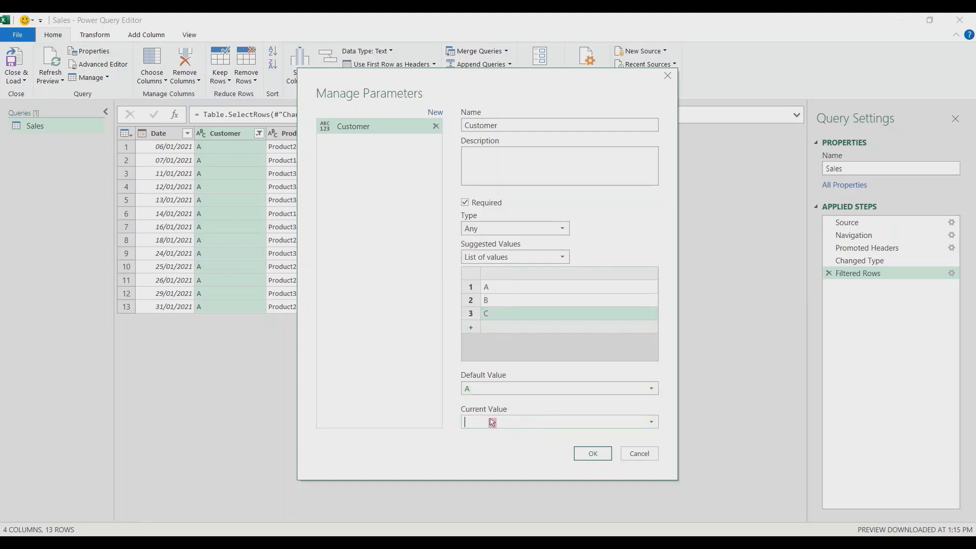
pyautogui.write('A')
pyautogui.click(593, 454)
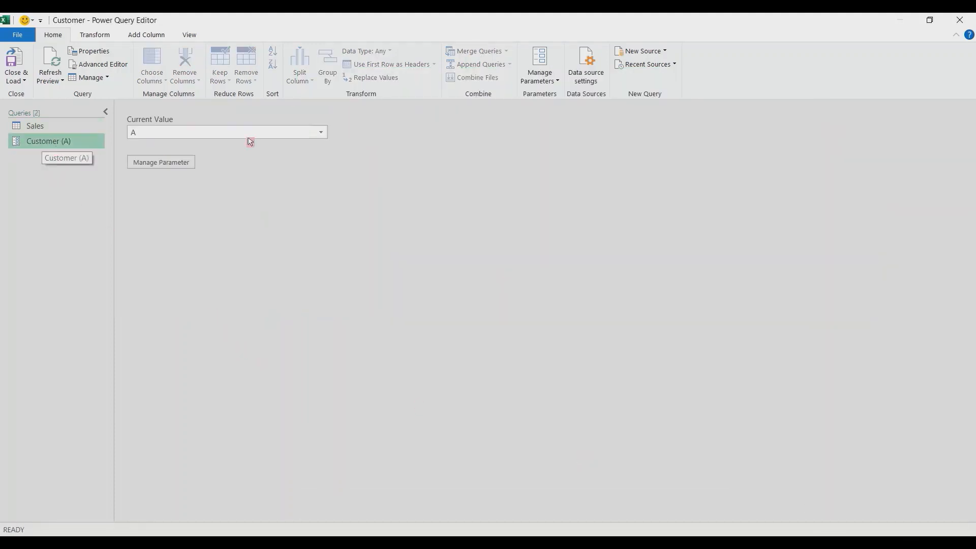
# Step: Replace the fixed value "A" in the Sales query's filter formula with the Customer parameter
pyautogui.click(322, 135)
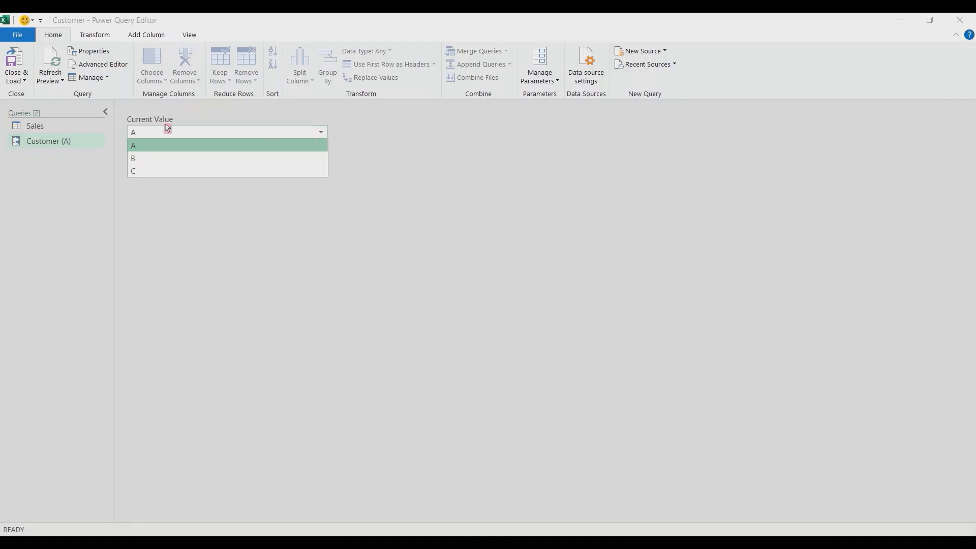
pyautogui.click(55, 127)
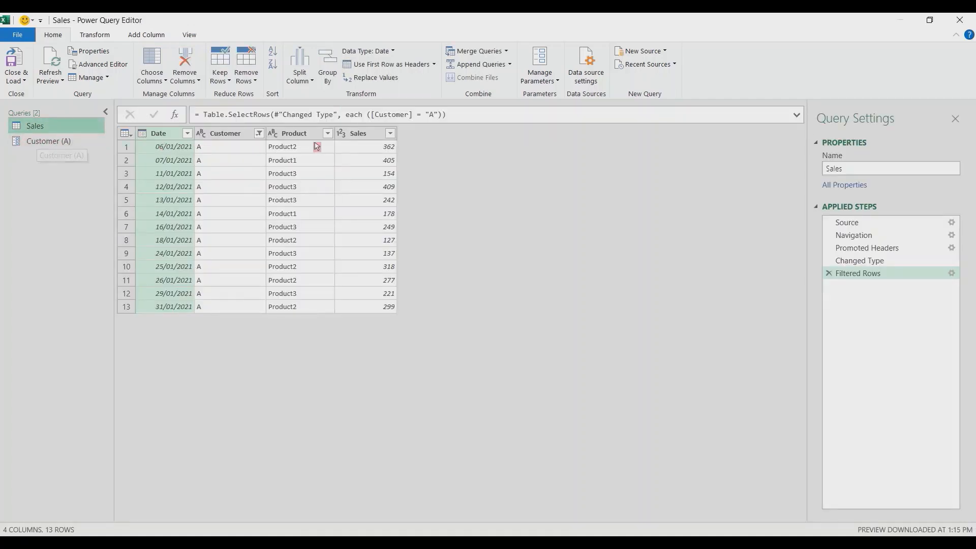
pyautogui.click(438, 115)
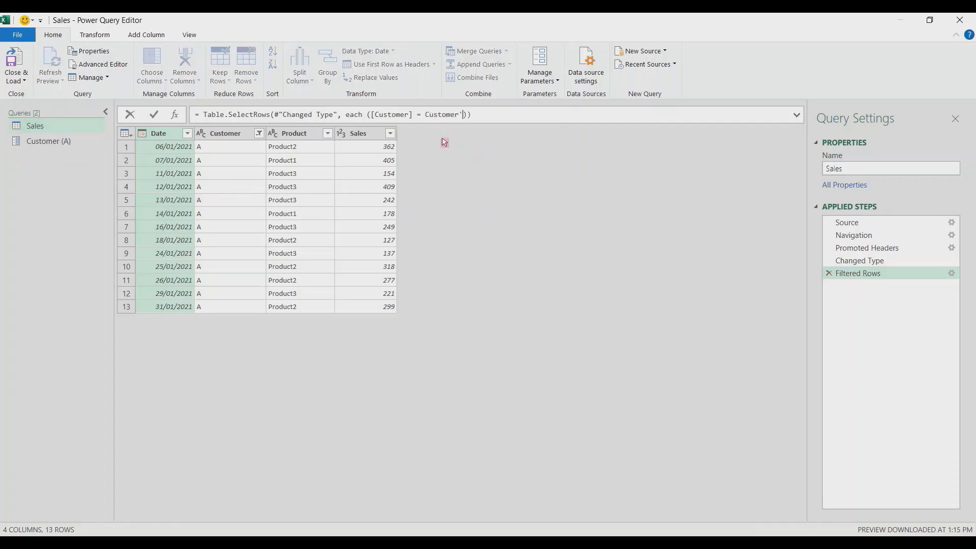
pyautogui.press('Return')
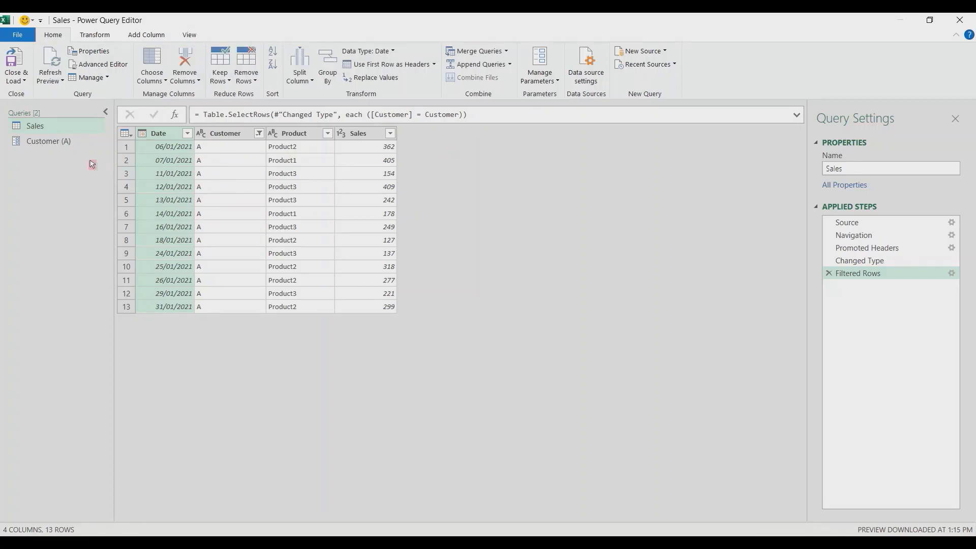
# Step: Set the Customer parameter's current value to B and check the filtered rows in the Sales query
pyautogui.click(53, 144)
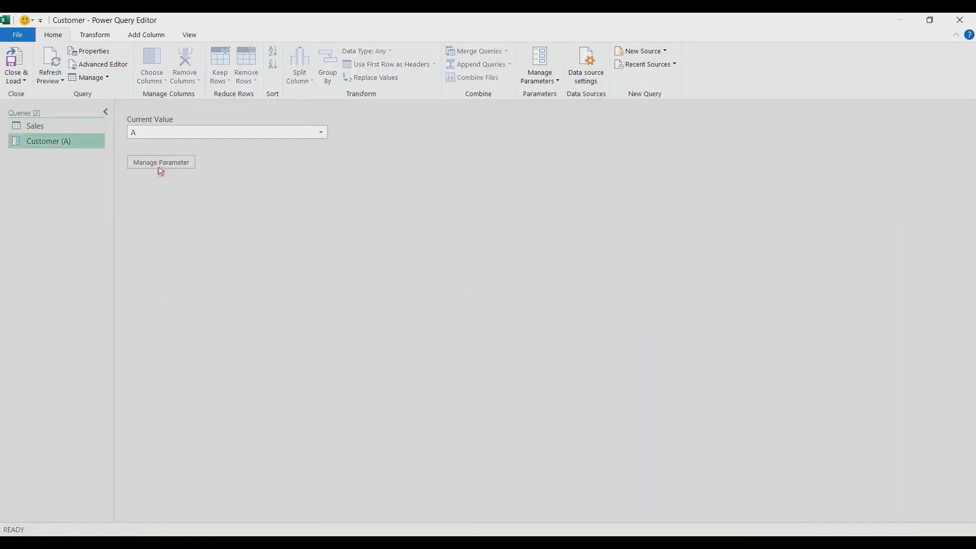
pyautogui.click(322, 132)
pyautogui.click(279, 159)
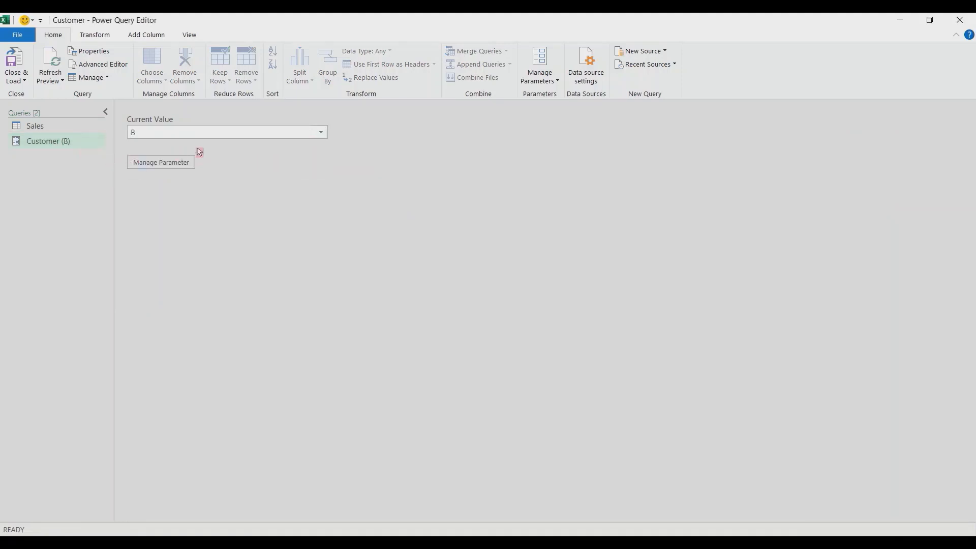
pyautogui.click(53, 127)
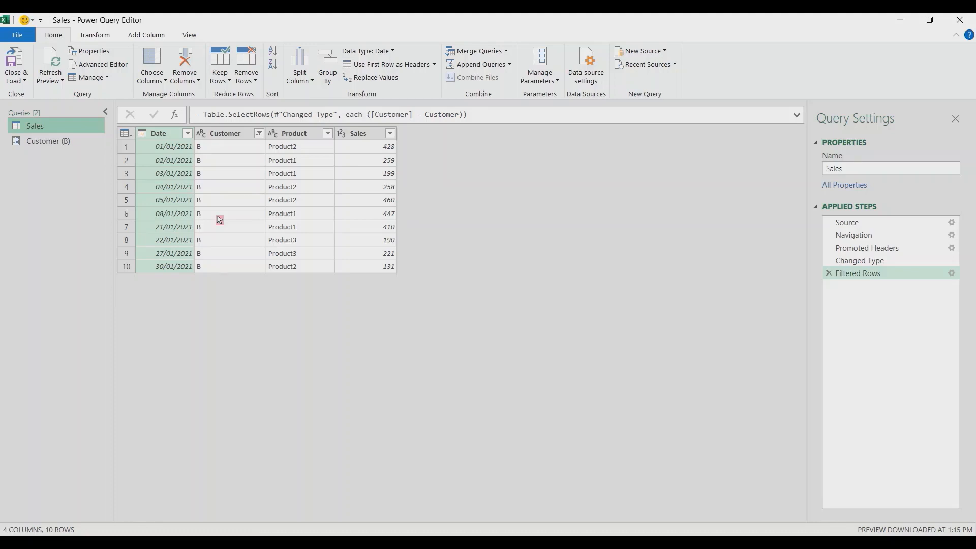
pyautogui.click(168, 135)
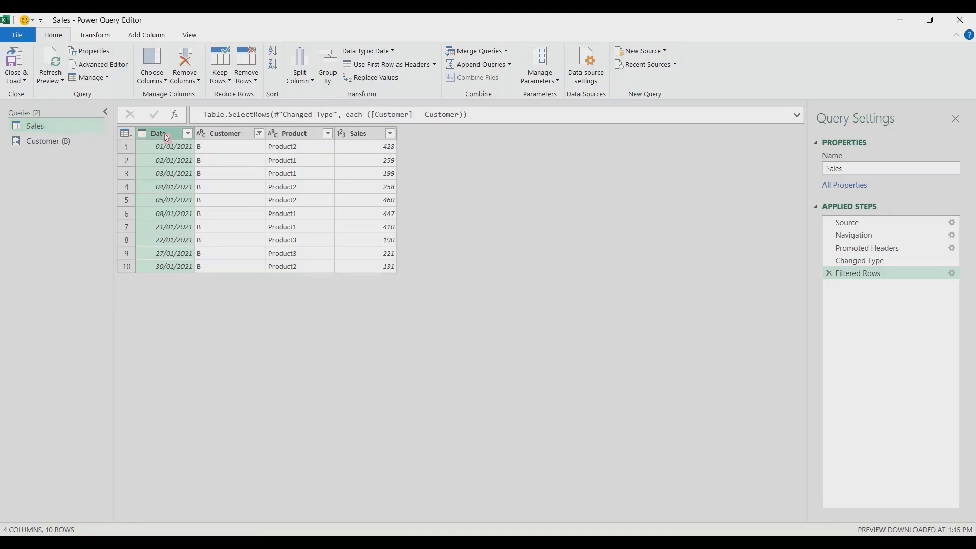
# Step: Add a column with the name of the month derived from the Date column of the Sales query
pyautogui.click(146, 35)
pyautogui.click(456, 80)
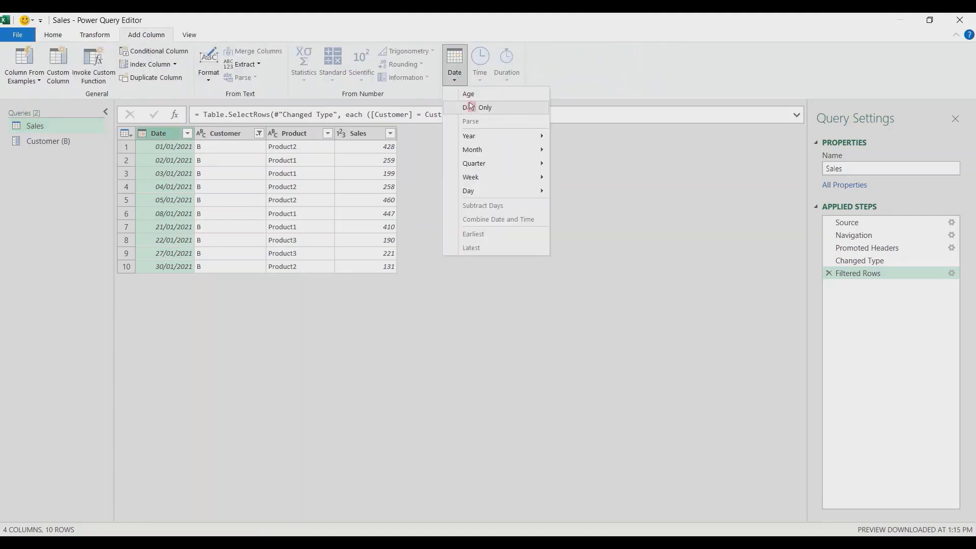
pyautogui.moveTo(486, 151)
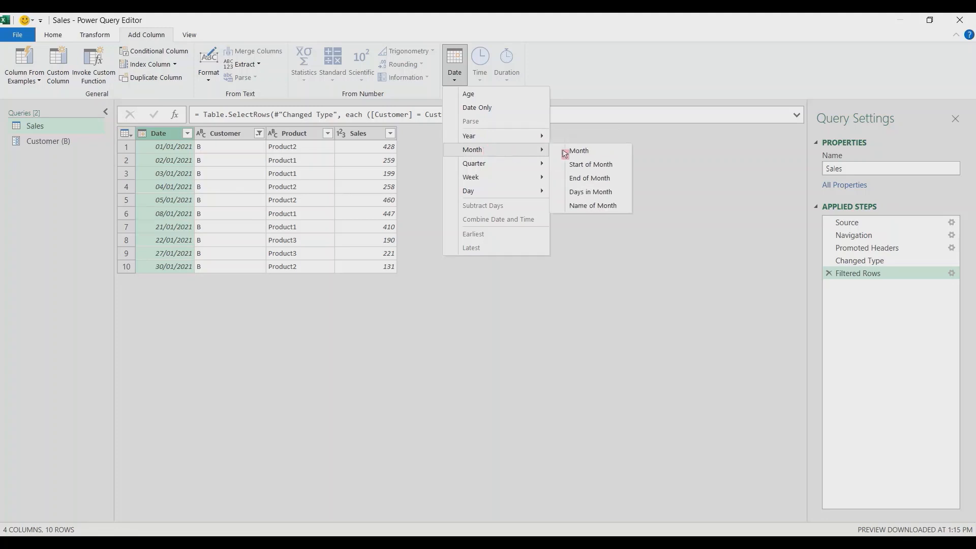
pyautogui.click(588, 204)
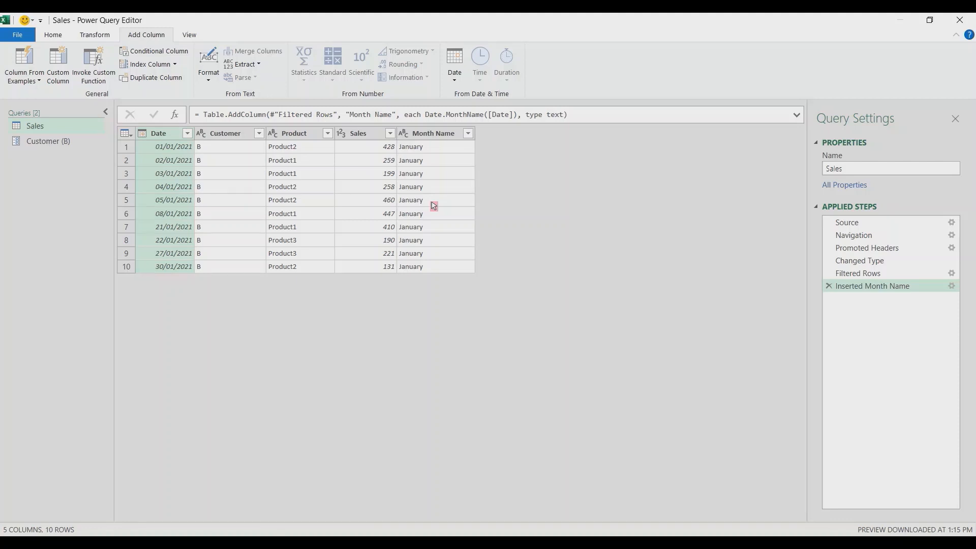
# Step: Start a new parameter named Month for the "Jan" sheet reference in the Navigation step, with suggested values as a list
pyautogui.click(862, 236)
pyautogui.doubleClick(269, 115)
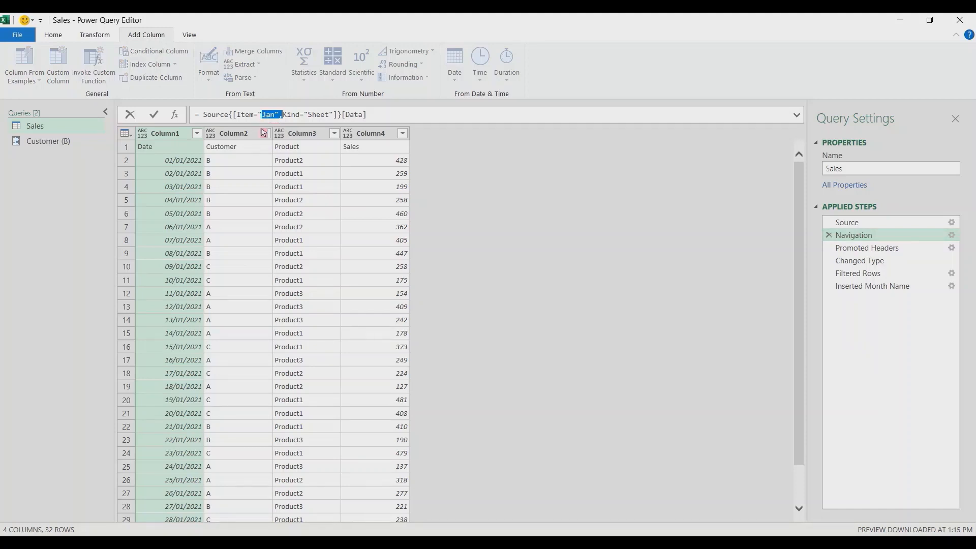
pyautogui.click(53, 36)
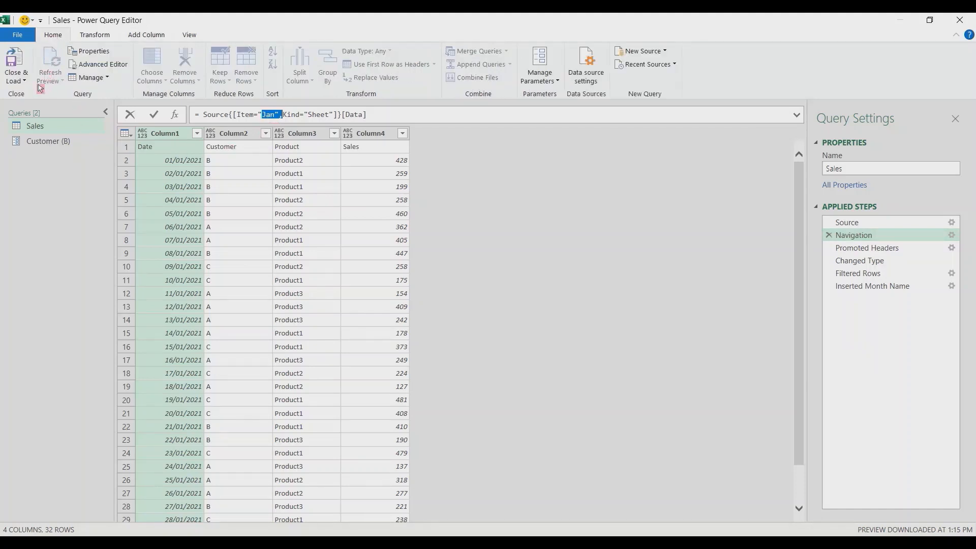
pyautogui.click(555, 81)
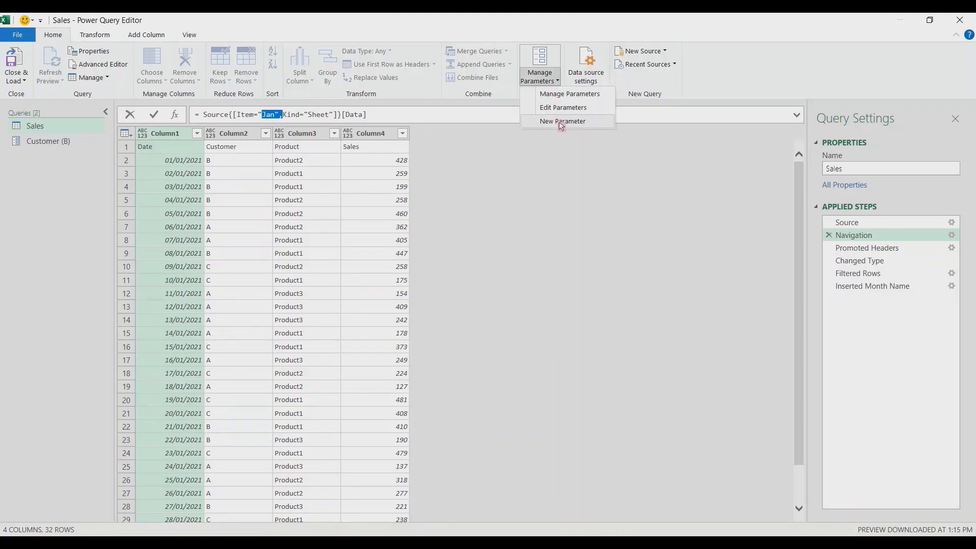
pyautogui.click(562, 122)
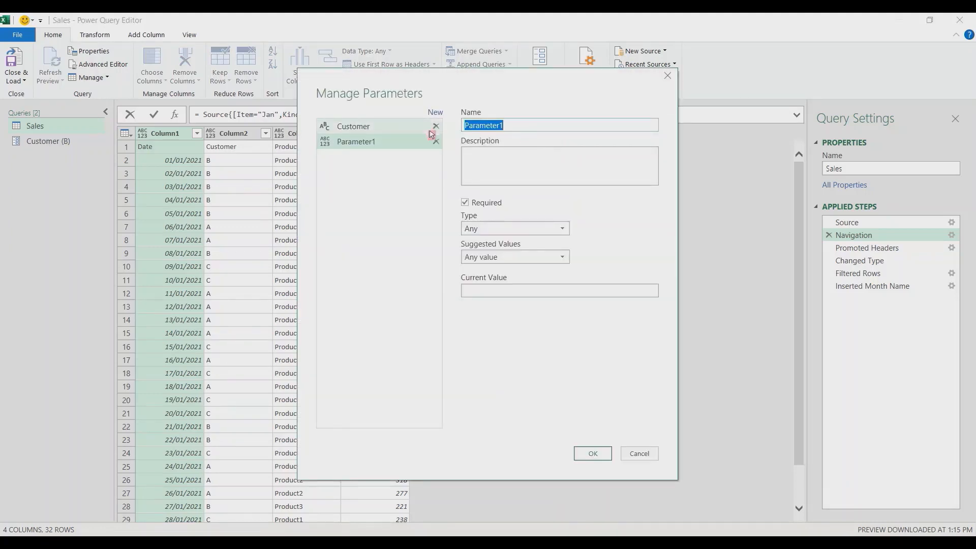
pyautogui.write('Month')
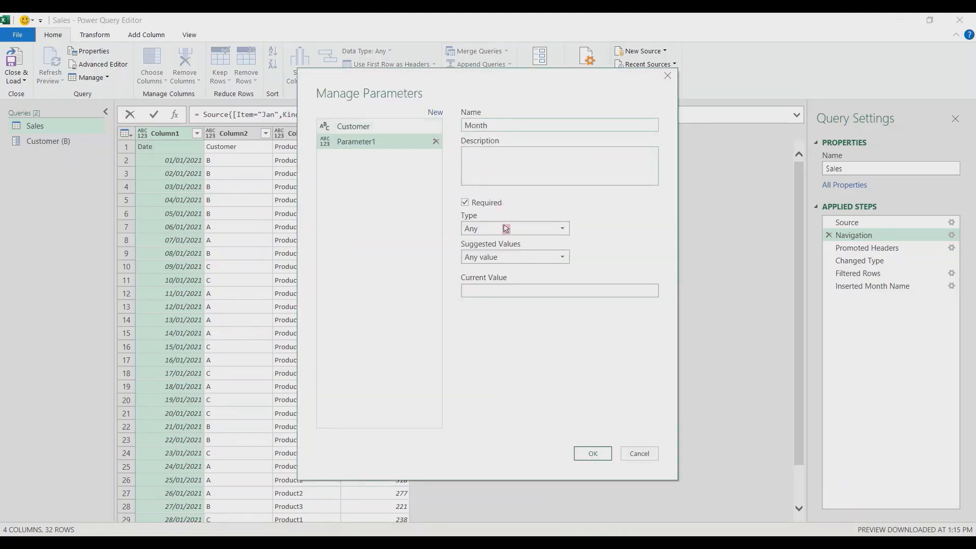
pyautogui.click(506, 258)
pyautogui.click(491, 284)
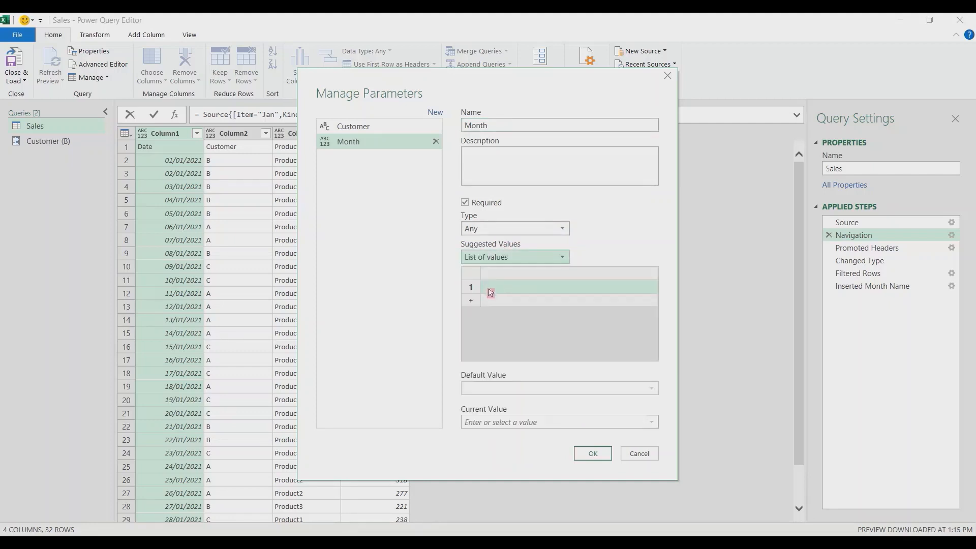
# Step: Enter Jan, Feb and Mar as the suggested values of the Month parameter
pyautogui.write('Jan')
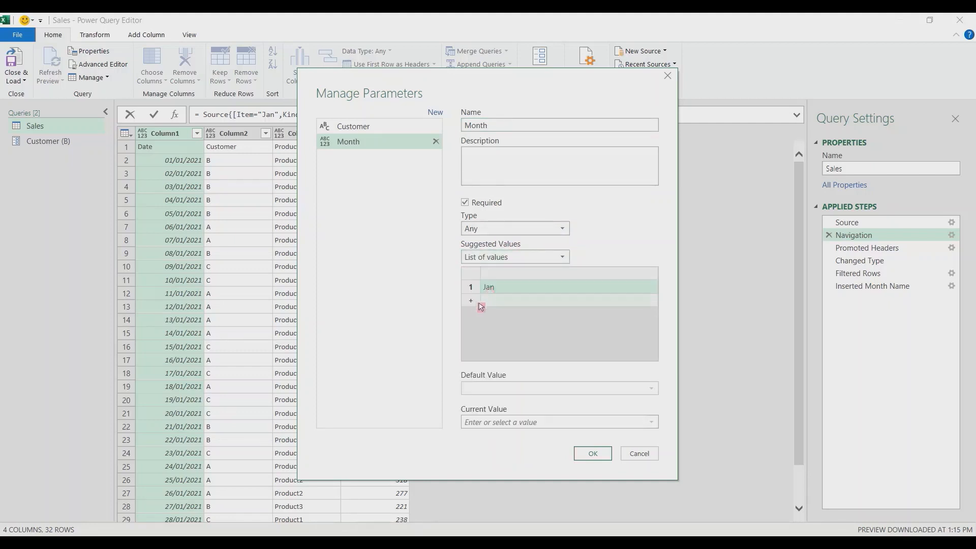
pyautogui.click(486, 302)
pyautogui.write('Feb')
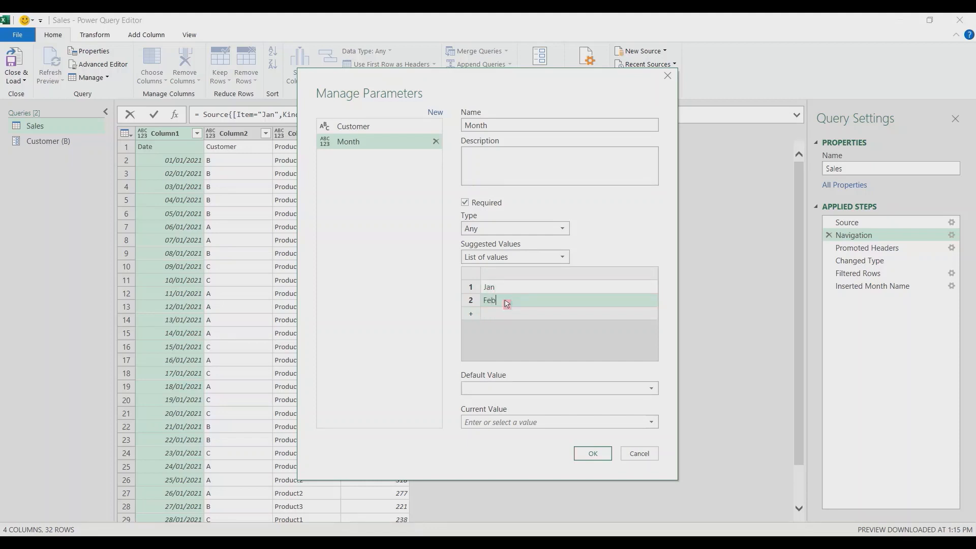
pyautogui.click(504, 314)
pyautogui.write('Mar')
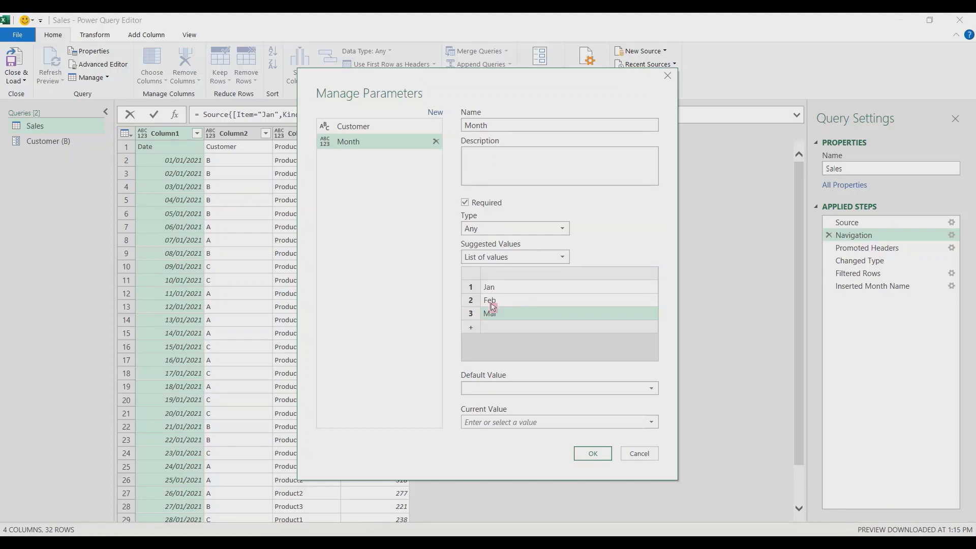
# Step: Set both the default and current value of the Month parameter to Jan and create it
pyautogui.click(527, 388)
pyautogui.click(527, 402)
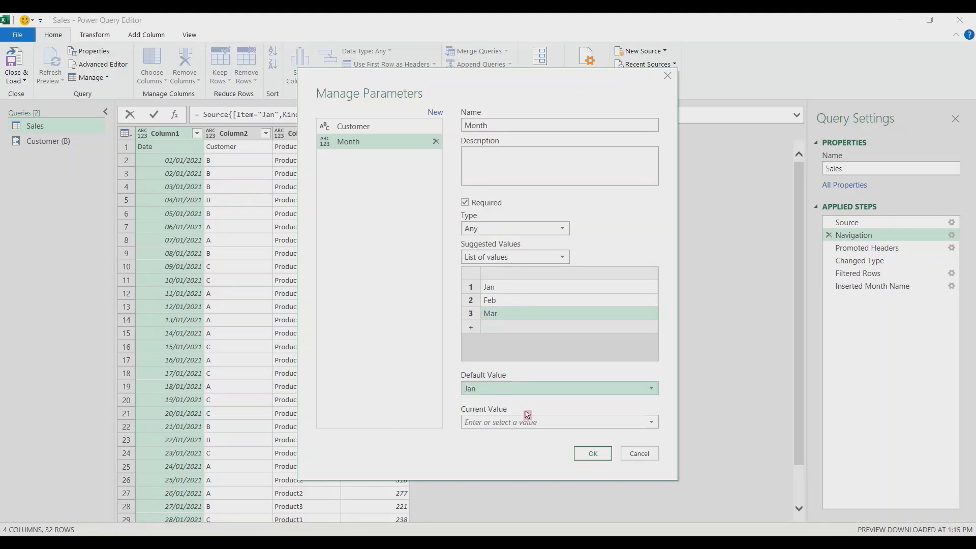
pyautogui.click(517, 425)
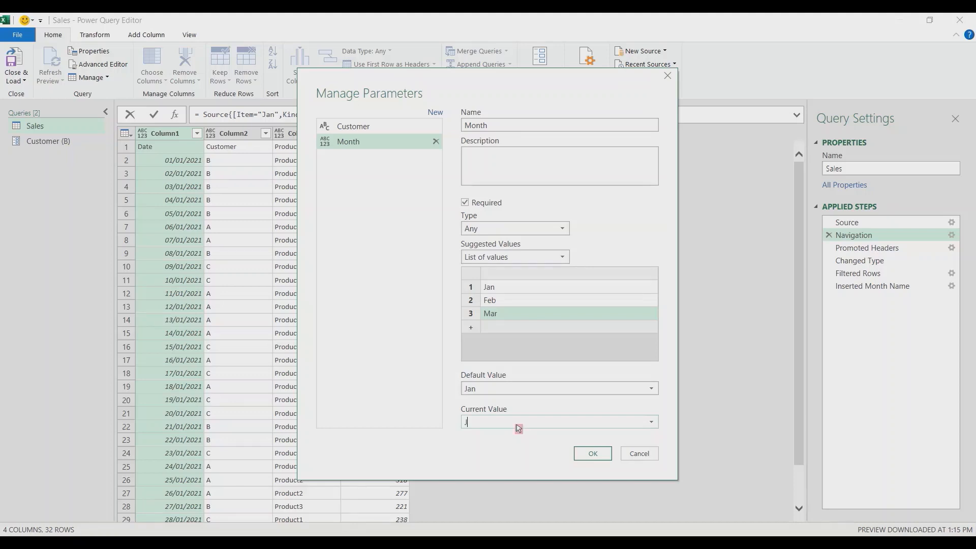
pyautogui.click(590, 454)
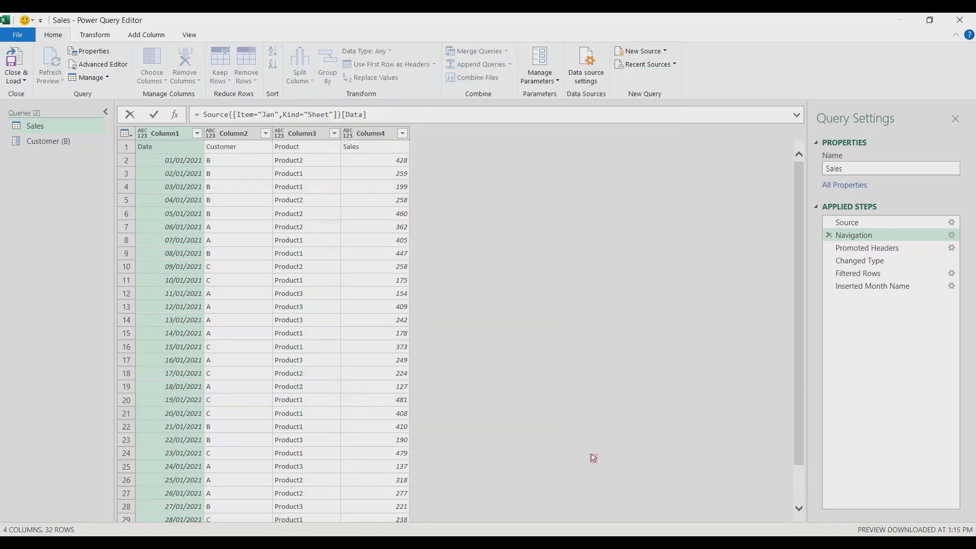
# Step: Set the Month parameter's current value to Feb and check the Sales query's rows
pyautogui.click(41, 127)
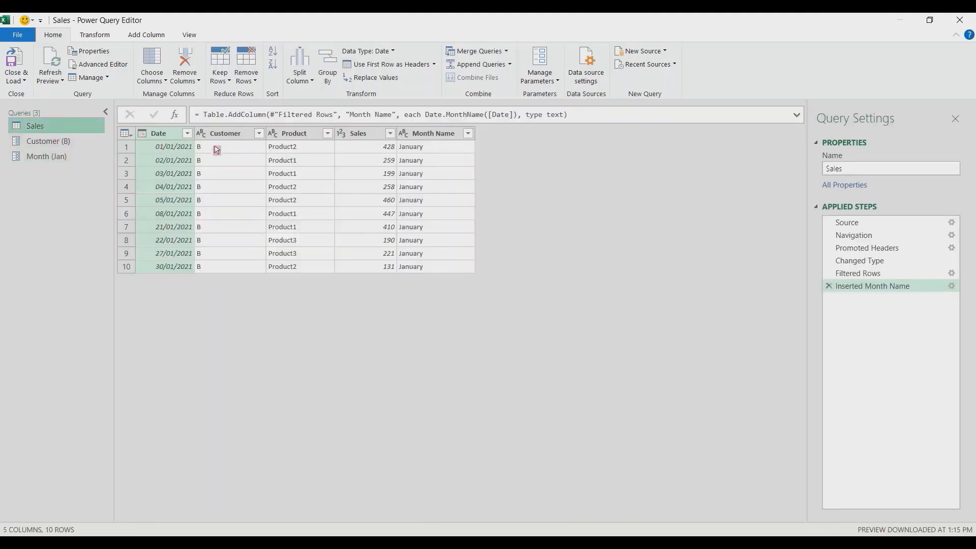
pyautogui.click(44, 158)
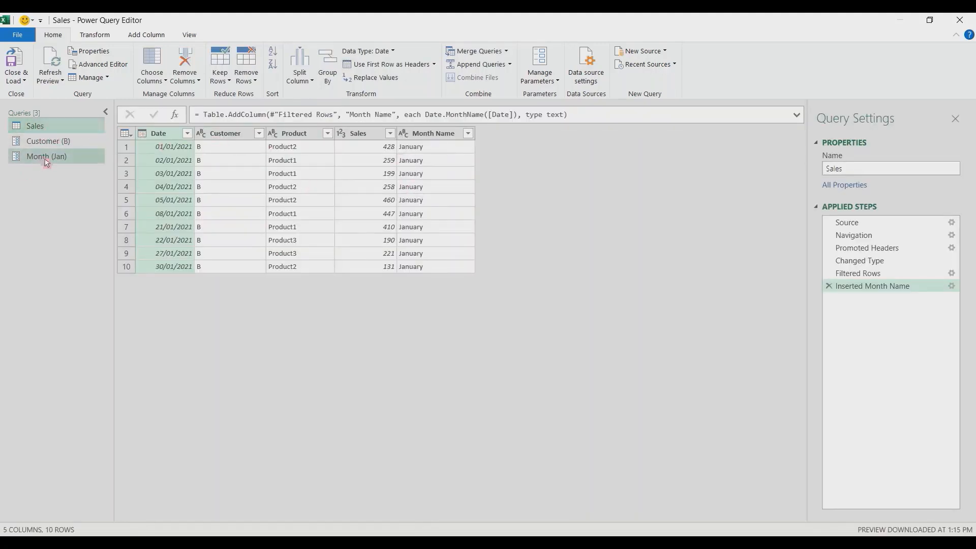
pyautogui.click(322, 133)
pyautogui.click(285, 157)
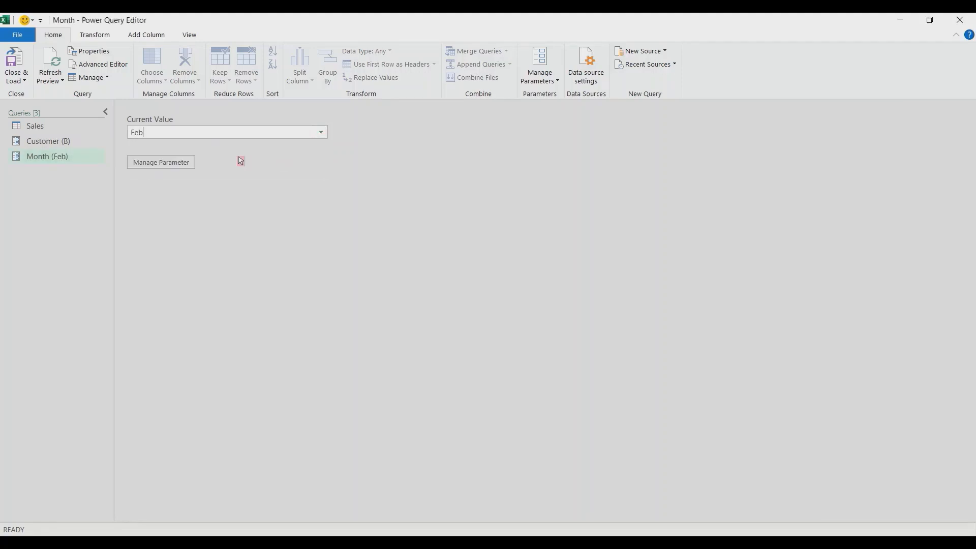
pyautogui.click(64, 128)
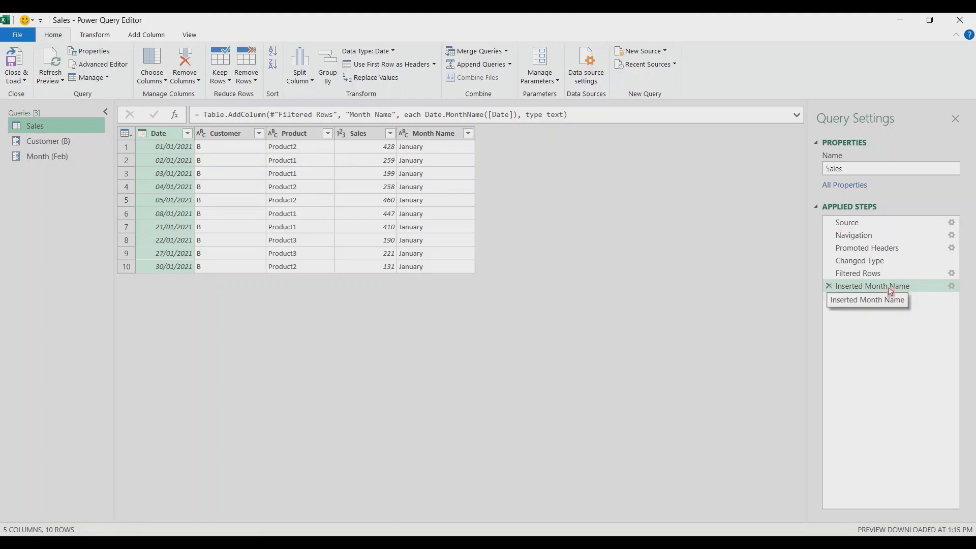
# Step: Replace the fixed value "Jan" in the Sales query's Navigation formula with the Month parameter
pyautogui.click(864, 237)
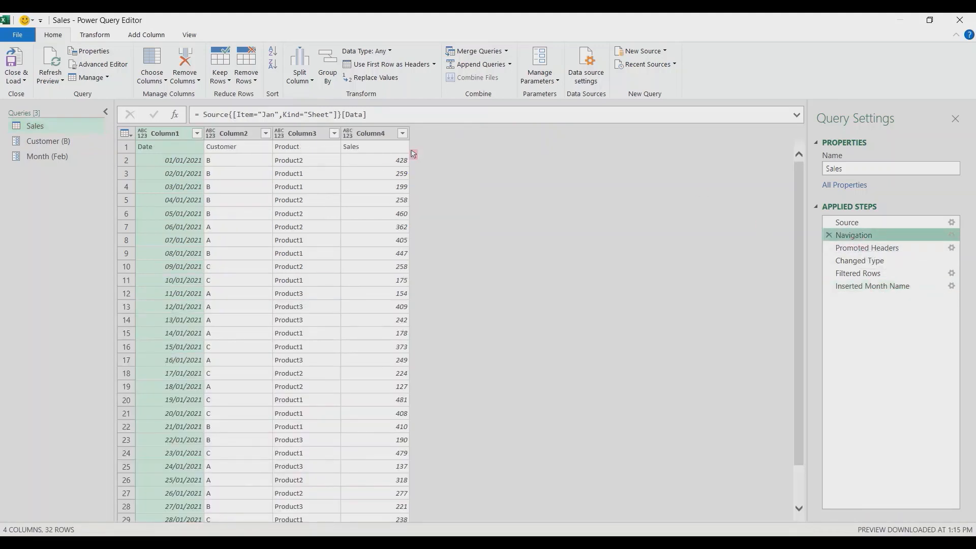
pyautogui.click(278, 115)
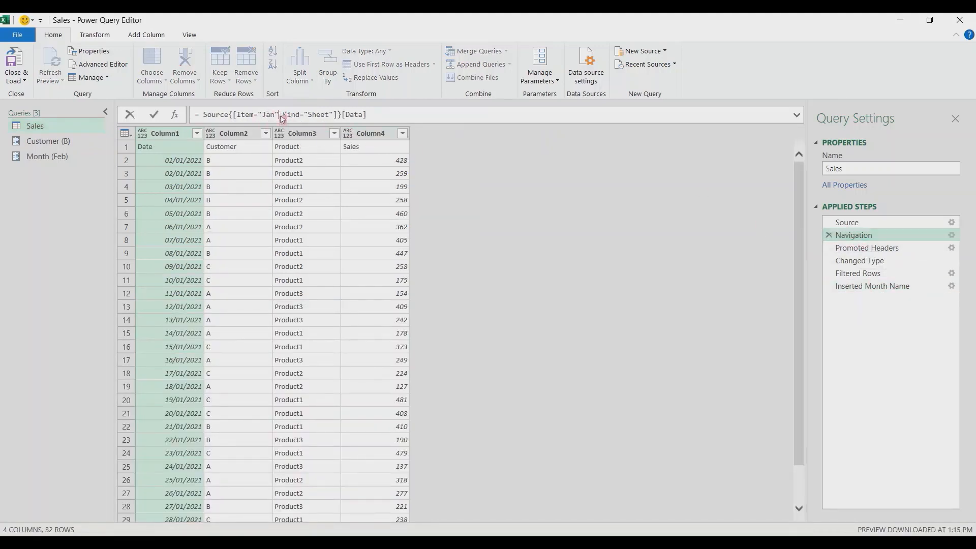
pyautogui.press('BackSpace')
pyautogui.press('BackSpace')
pyautogui.press('BackSpace')
pyautogui.press('BackSpace')
pyautogui.press('BackSpace')
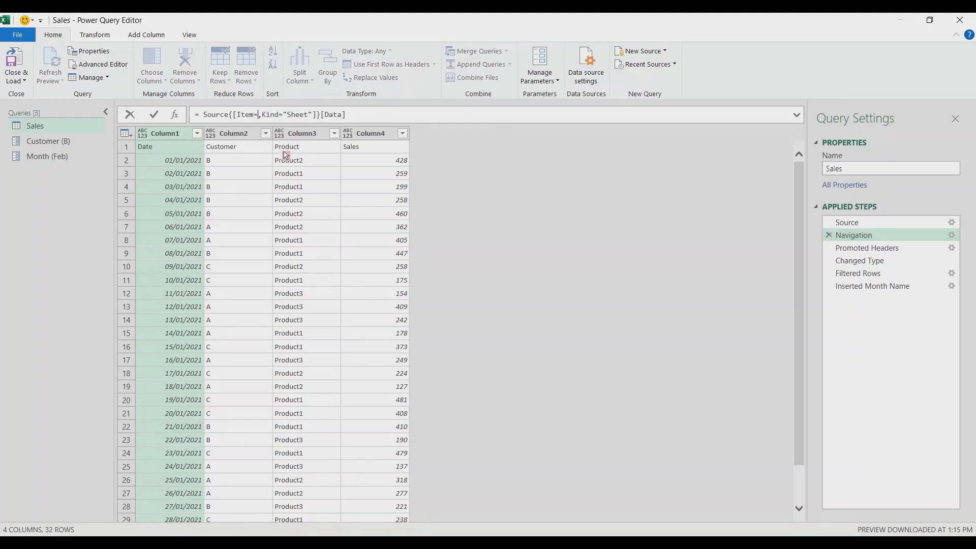
pyautogui.write('MOnth')
pyautogui.press('BackSpace')
pyautogui.press('BackSpace')
pyautogui.press('BackSpace')
pyautogui.press('BackSpace')
pyautogui.write('onth')
pyautogui.press('Return')
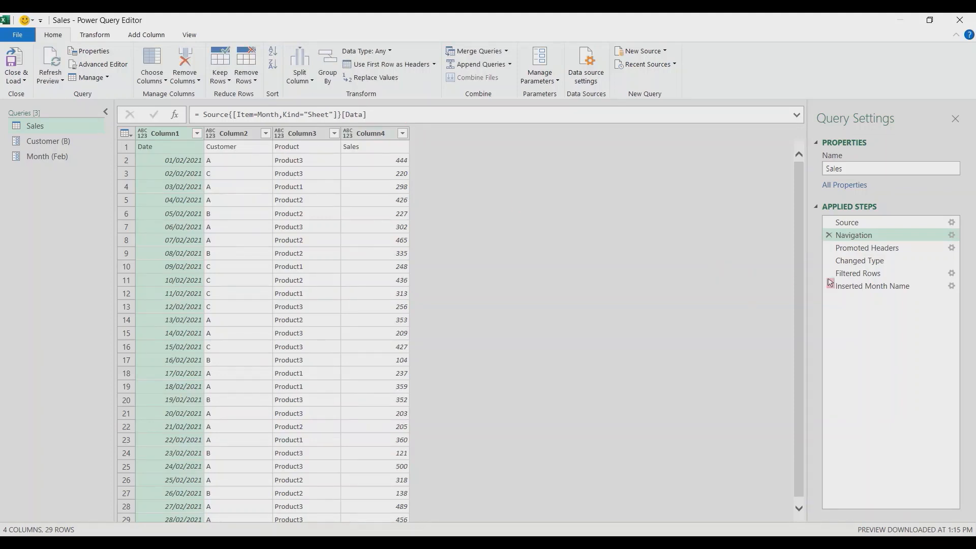
# Step: Check the Inserted Month Name step of the Sales query and sort its rows by Date in ascending order
pyautogui.click(861, 287)
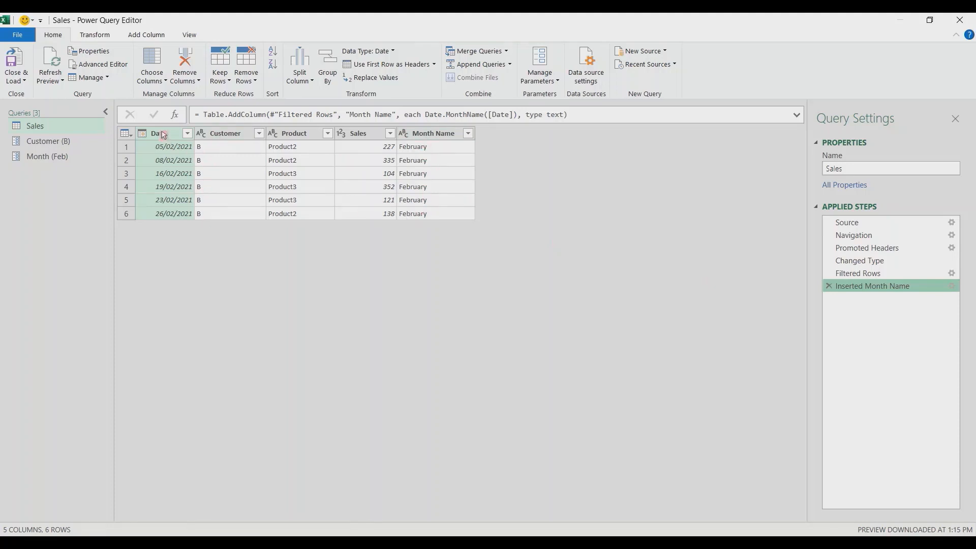
pyautogui.click(290, 135)
pyautogui.click(375, 135)
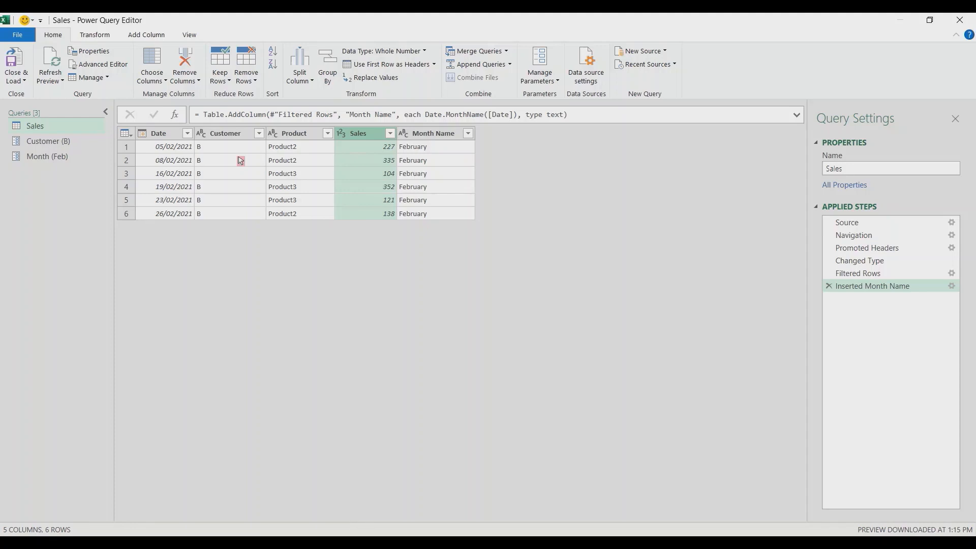
pyautogui.click(188, 133)
pyautogui.click(221, 150)
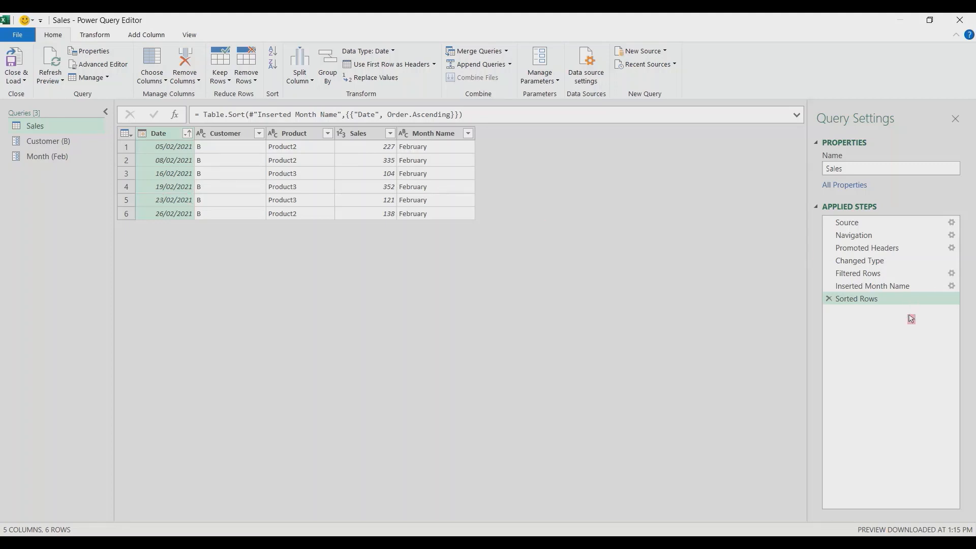
# Step: Start a new parameter named Sort for the "Date" column reference in the Sorted Rows formula, with suggested values as a list
pyautogui.click(871, 300)
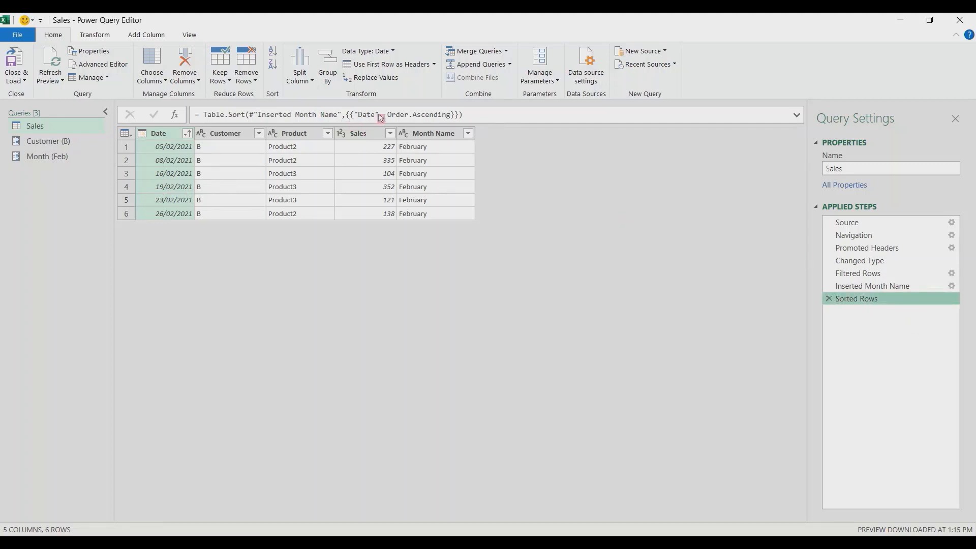
pyautogui.moveTo(385, 115); pyautogui.dragTo(362, 116)
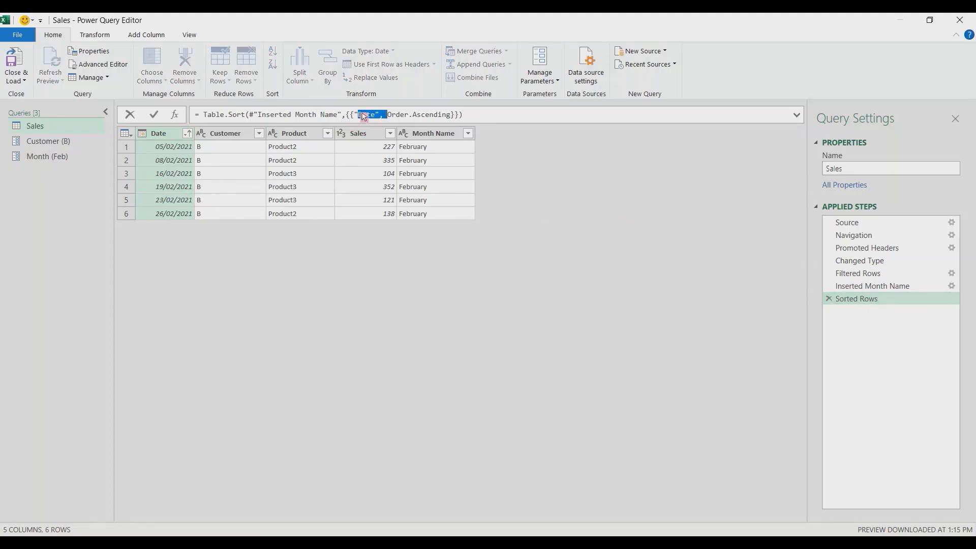
pyautogui.click(541, 76)
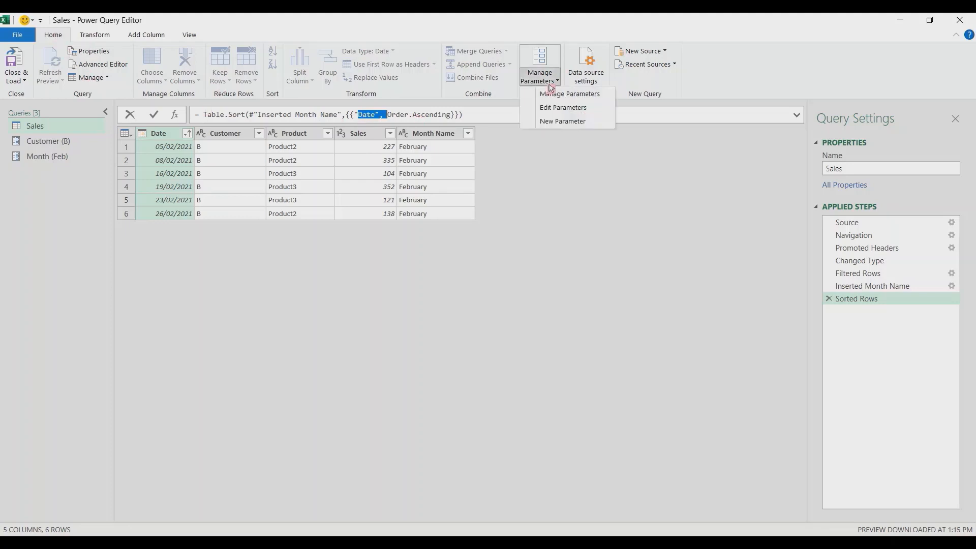
pyautogui.click(556, 255)
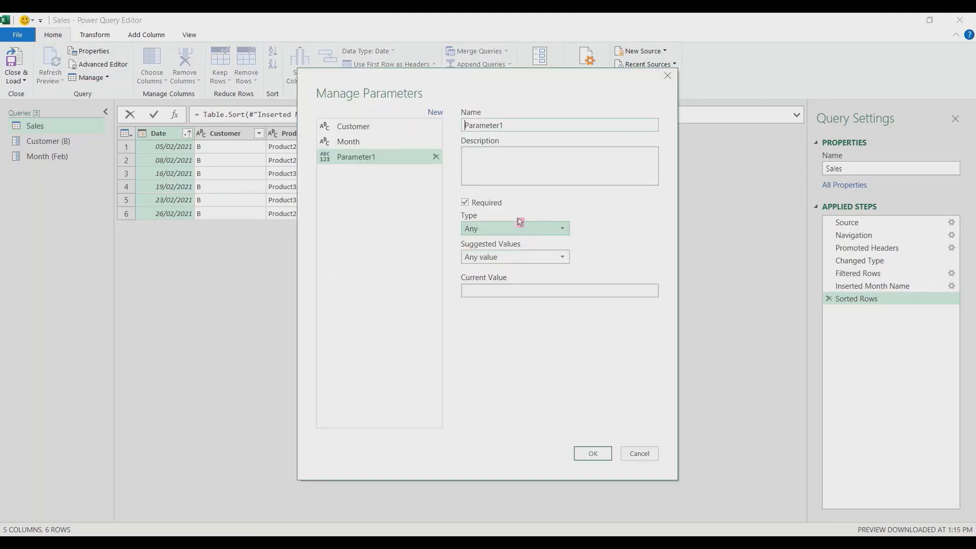
pyautogui.moveTo(526, 129); pyautogui.dragTo(426, 130)
pyautogui.write('Sort')
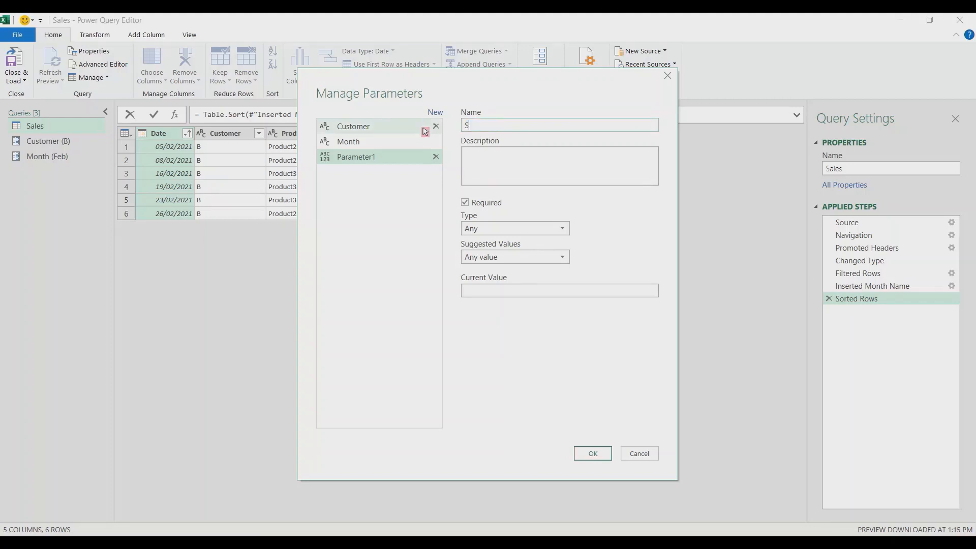
pyautogui.click(490, 257)
pyautogui.click(498, 290)
# Step: List Date, Product and Sales as the suggested values of the Sort parameter
pyautogui.click(502, 291)
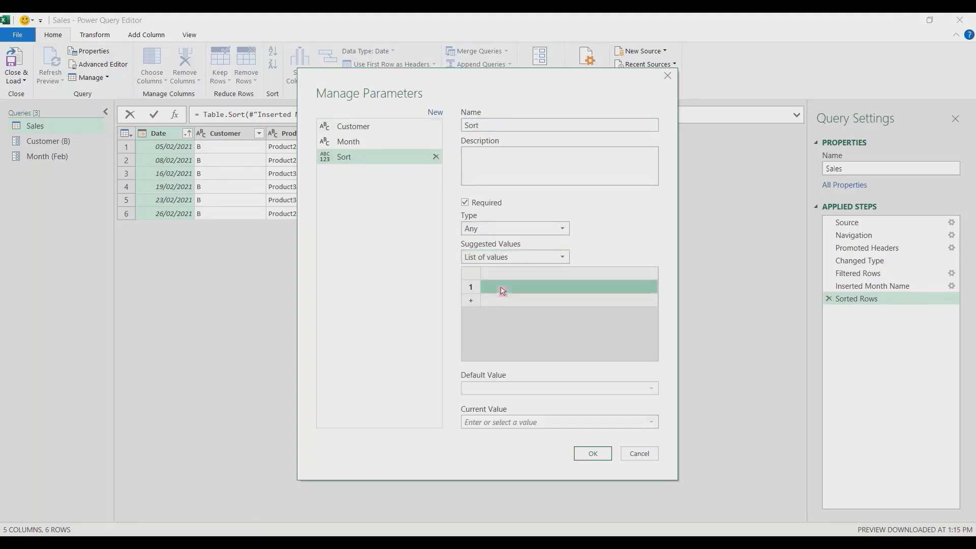
pyautogui.moveTo(534, 86); pyautogui.dragTo(718, 53)
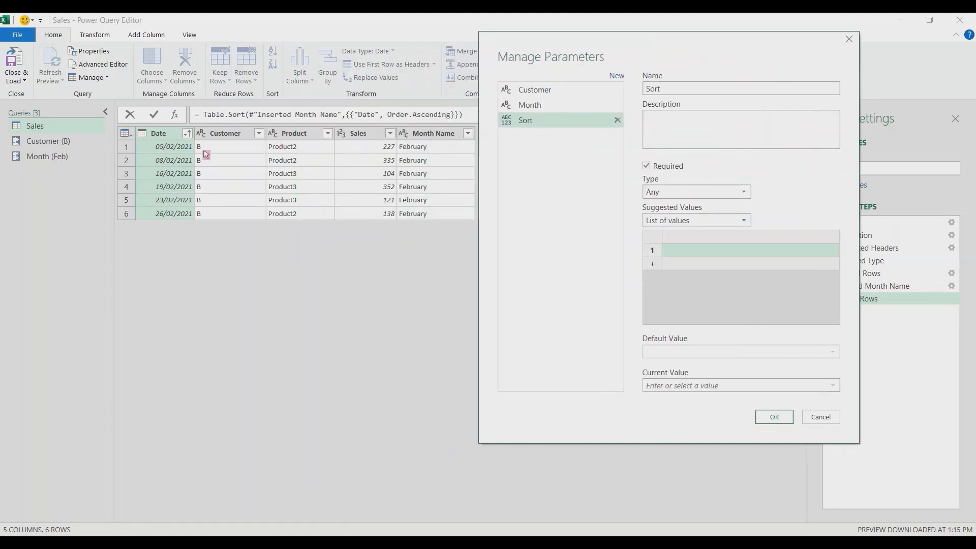
pyautogui.click(701, 256)
pyautogui.write('Date')
pyautogui.click(655, 265)
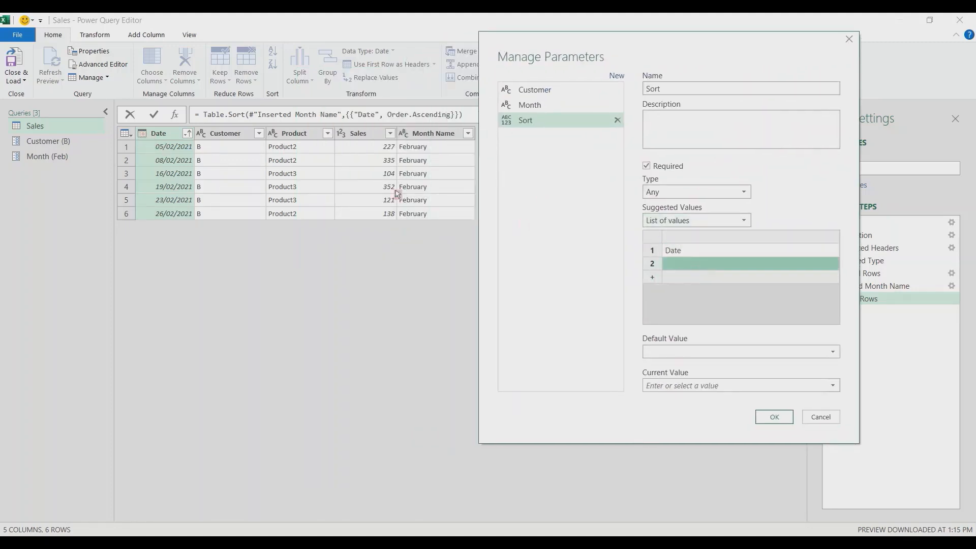
pyautogui.click(697, 269)
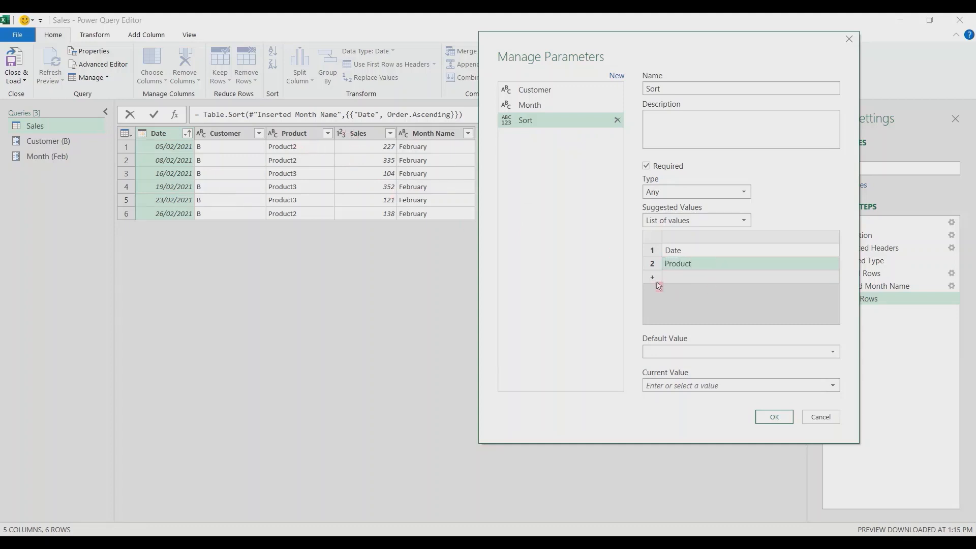
pyautogui.click(683, 279)
pyautogui.write('Sales')
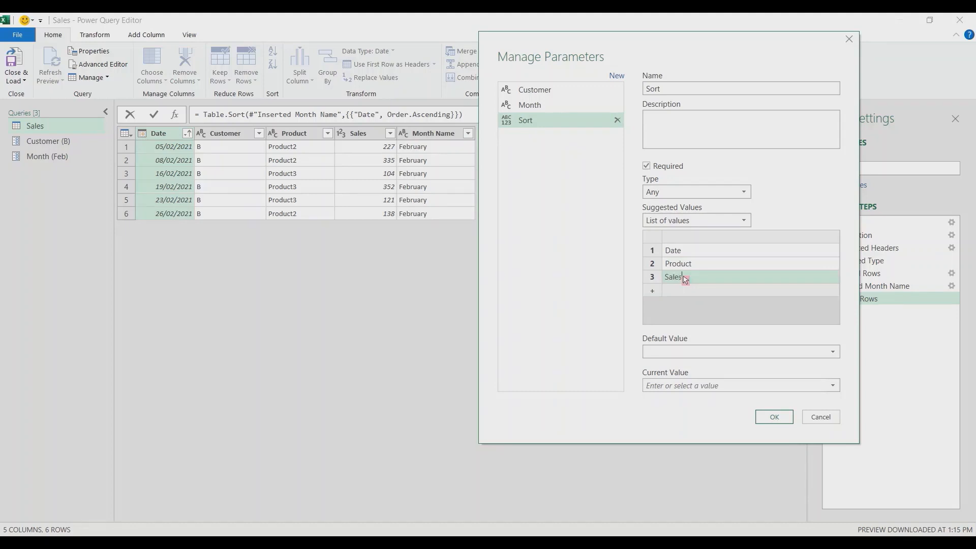
# Step: Set both the default and current value of the Sort parameter to Date and create the parameter
pyautogui.click(676, 353)
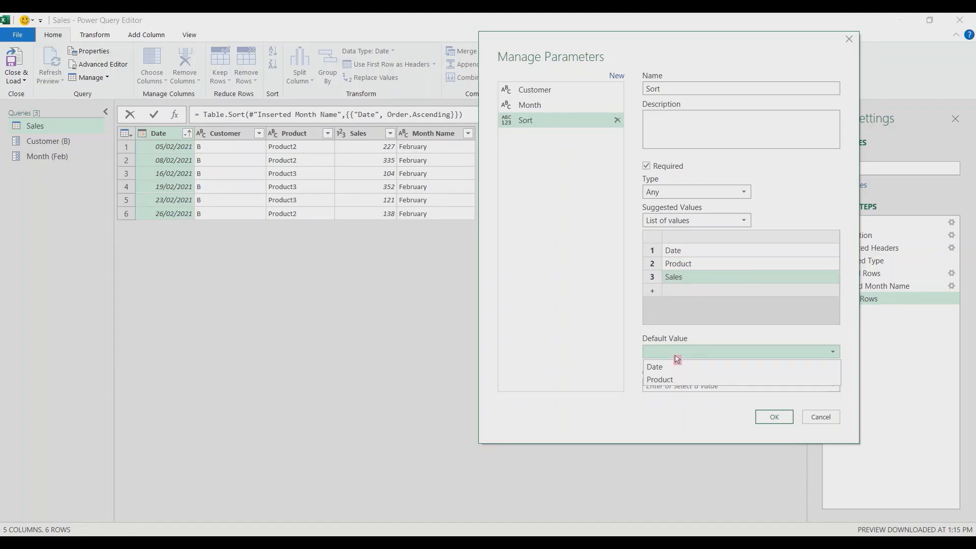
pyautogui.click(677, 367)
pyautogui.click(684, 388)
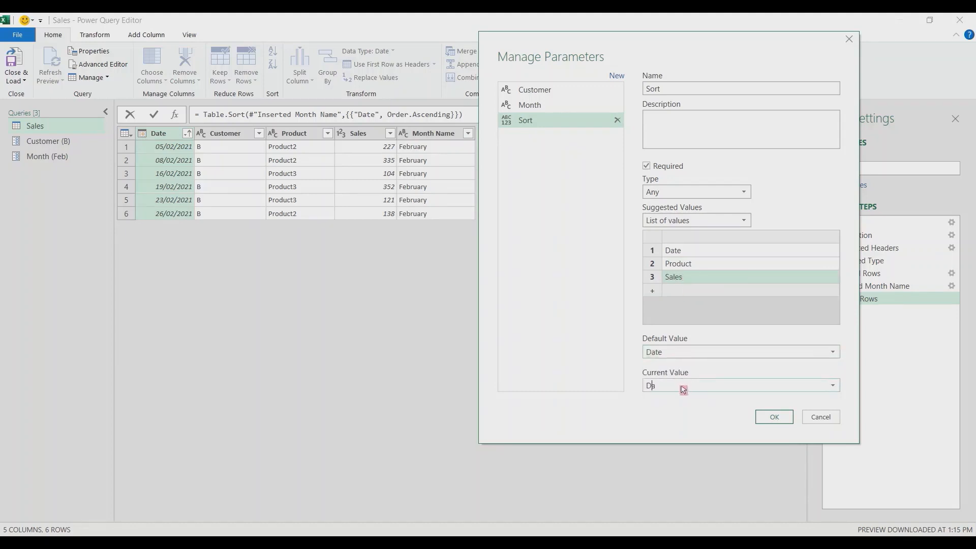
pyautogui.click(774, 417)
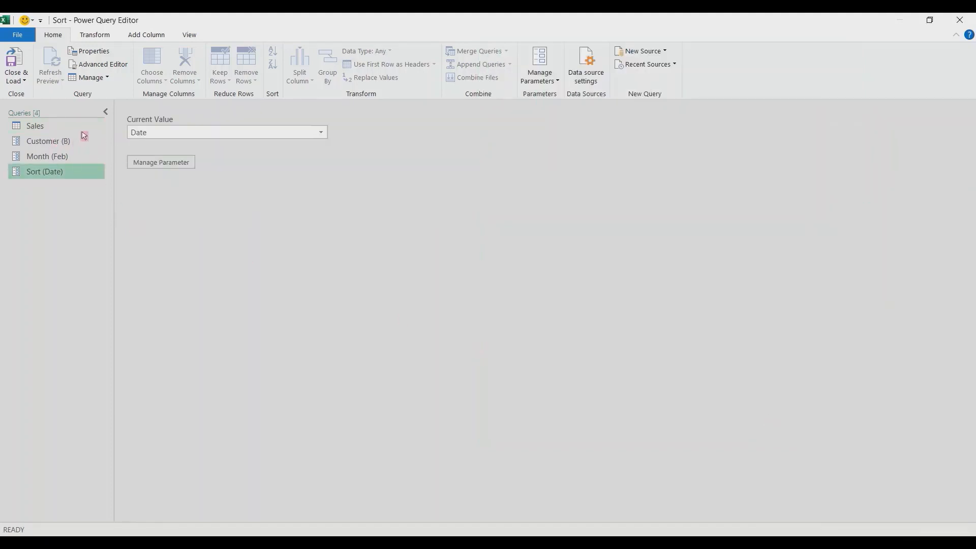
# Step: Replace the fixed "Date" column reference in the Sales query's Sorted Rows formula with the Sort parameter
pyautogui.click(45, 126)
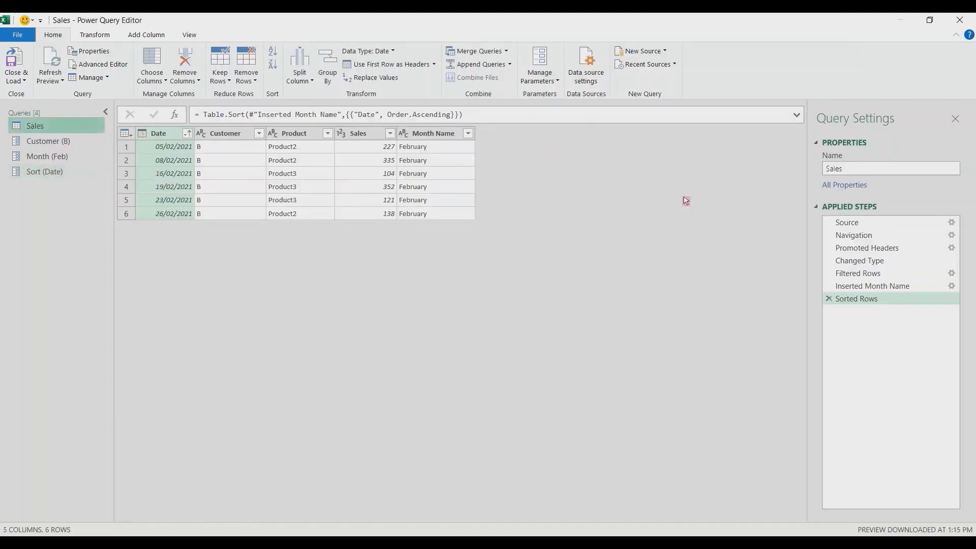
pyautogui.click(384, 116)
pyautogui.press('BackSpace')
pyautogui.press('BackSpace')
pyautogui.press('BackSpace')
pyautogui.press('BackSpace')
pyautogui.press('BackSpace')
pyautogui.press('BackSpace')
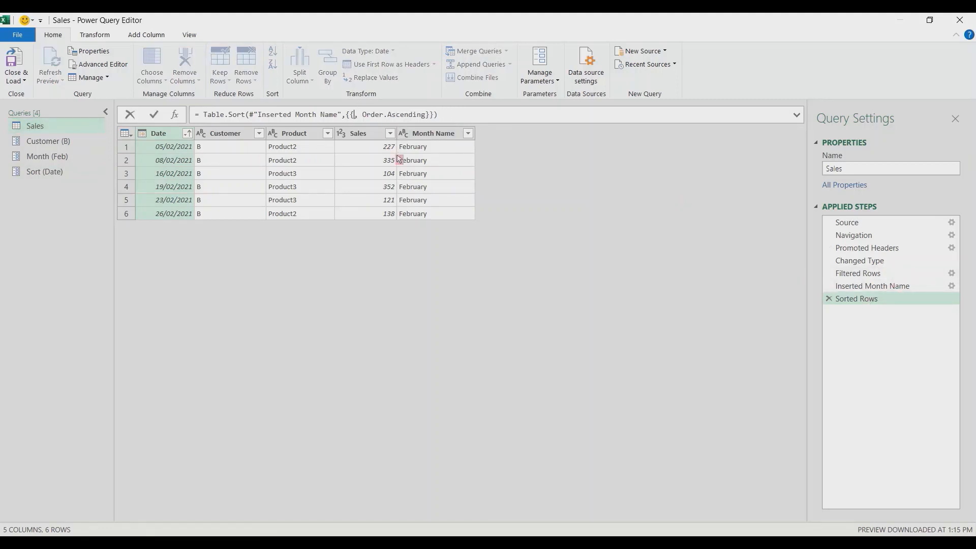
pyautogui.write('Sort')
pyautogui.press('Return')
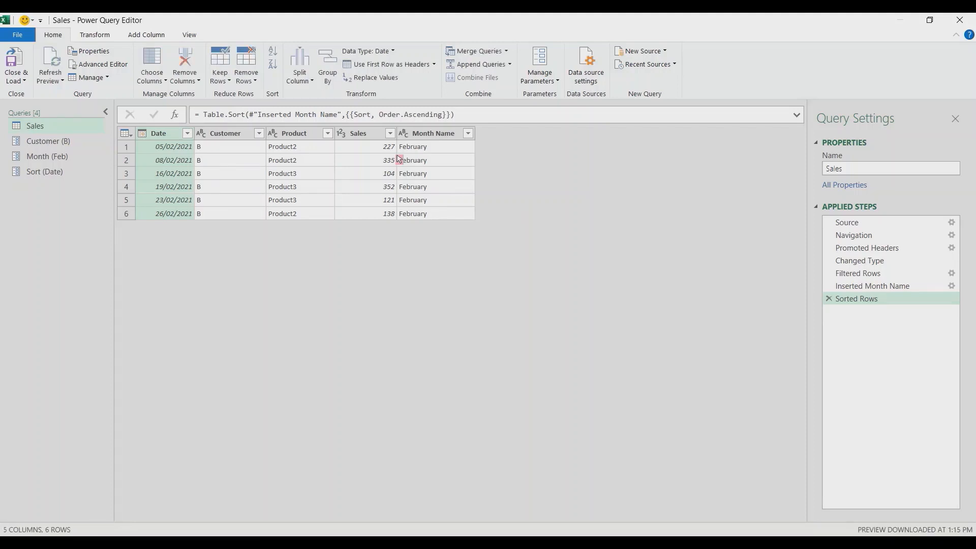
# Step: Set the Sort parameter's current value to Product and check the row order in the Sales query
pyautogui.click(75, 173)
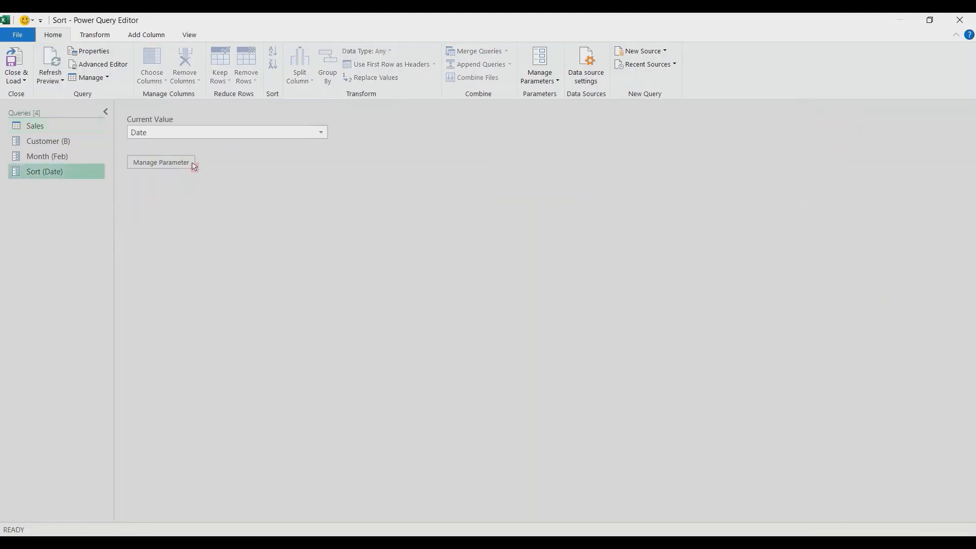
pyautogui.click(321, 132)
pyautogui.click(264, 156)
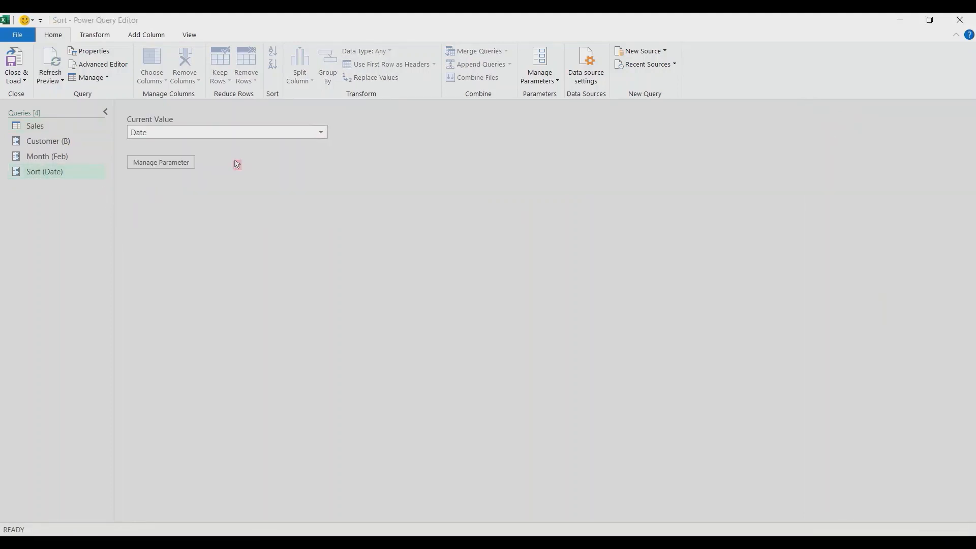
pyautogui.click(36, 131)
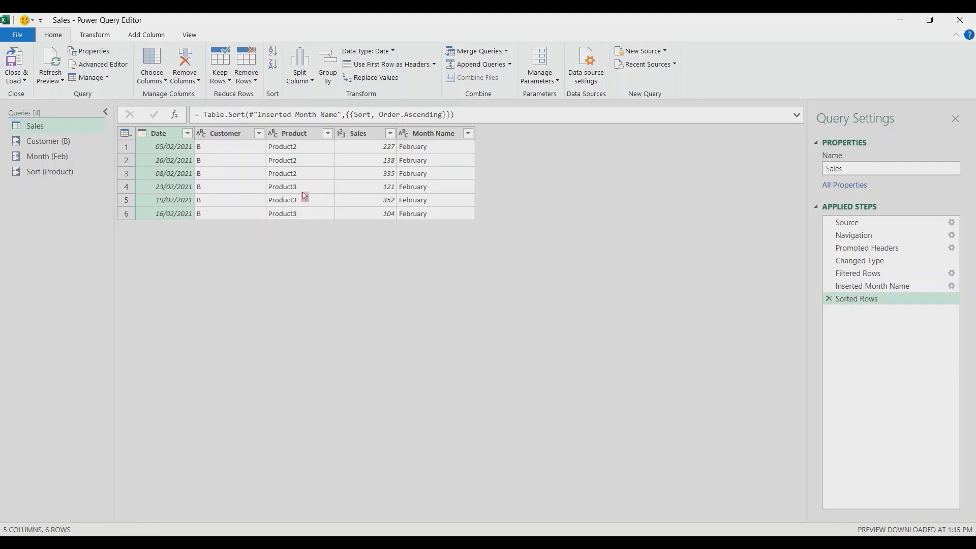
# Step: Set the Customer parameter's current value to C and the Month parameter's to Mar
pyautogui.click(58, 146)
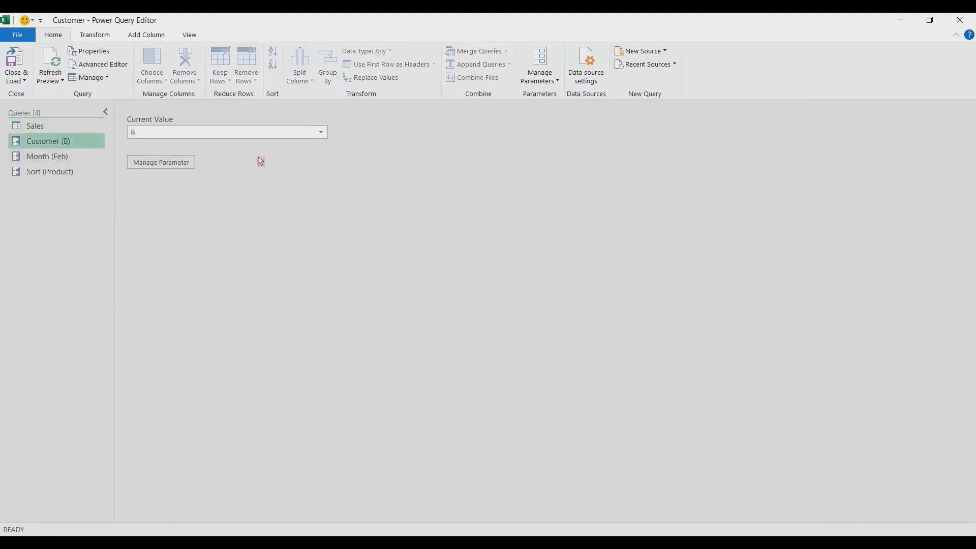
pyautogui.click(321, 132)
pyautogui.click(307, 172)
pyautogui.click(45, 158)
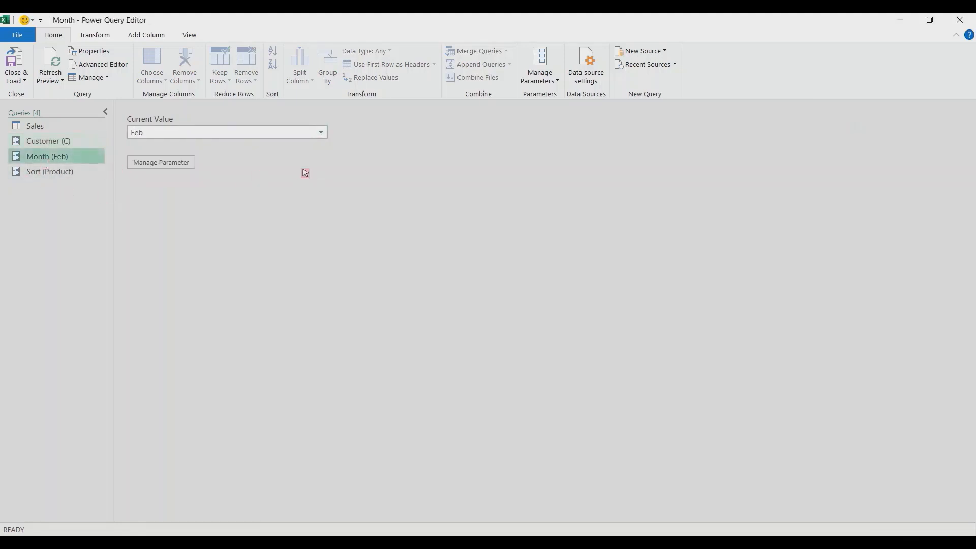
pyautogui.click(321, 132)
pyautogui.click(297, 173)
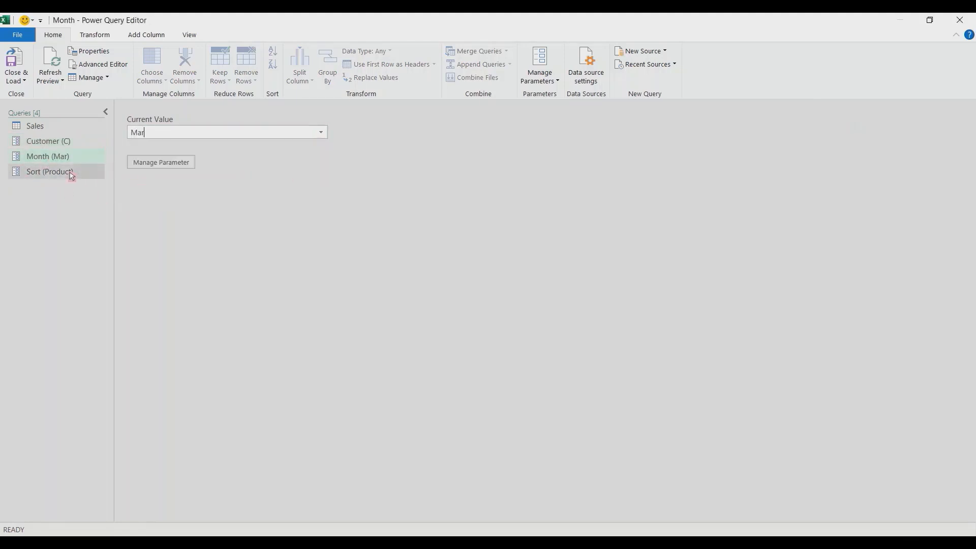
# Step: Set the Sort parameter's current value to Sales and check the rows of the Sales query
pyautogui.click(83, 181)
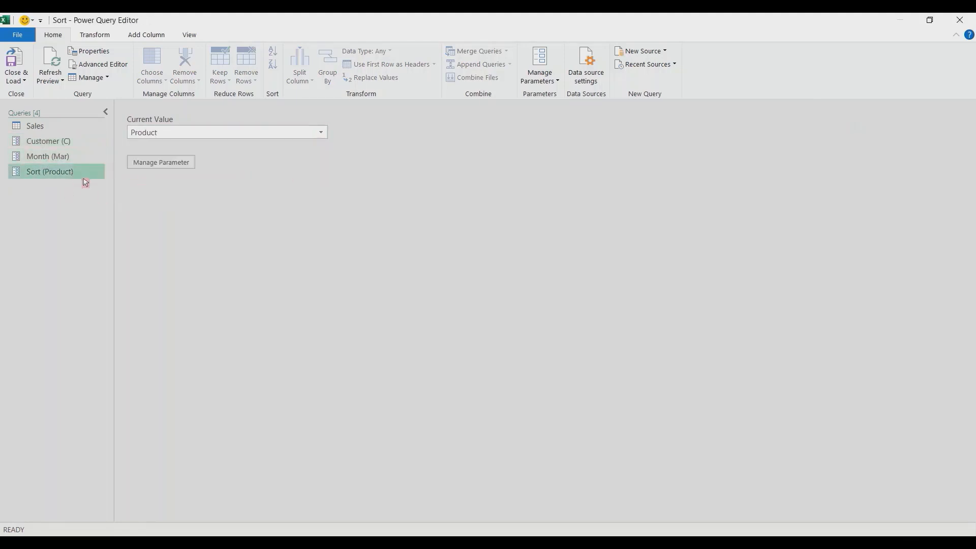
pyautogui.click(323, 136)
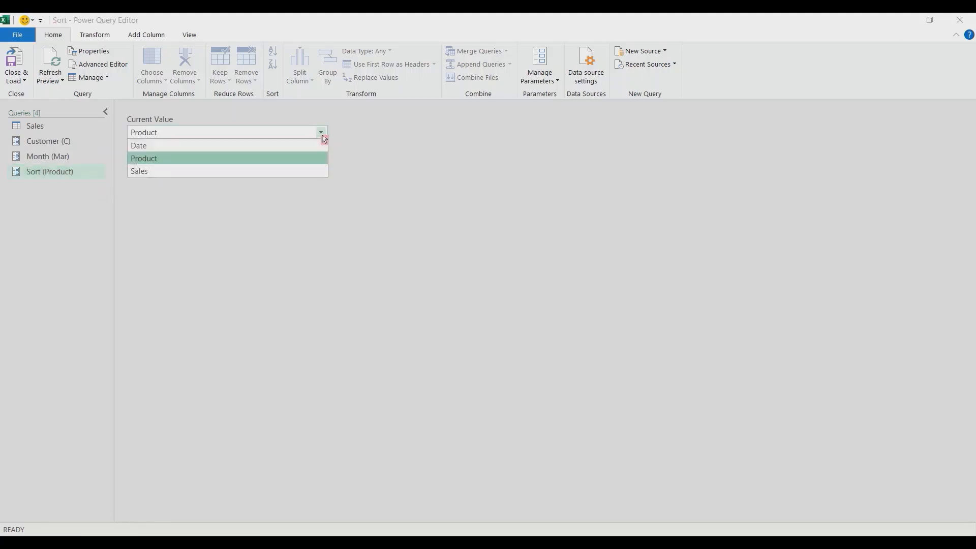
pyautogui.click(249, 173)
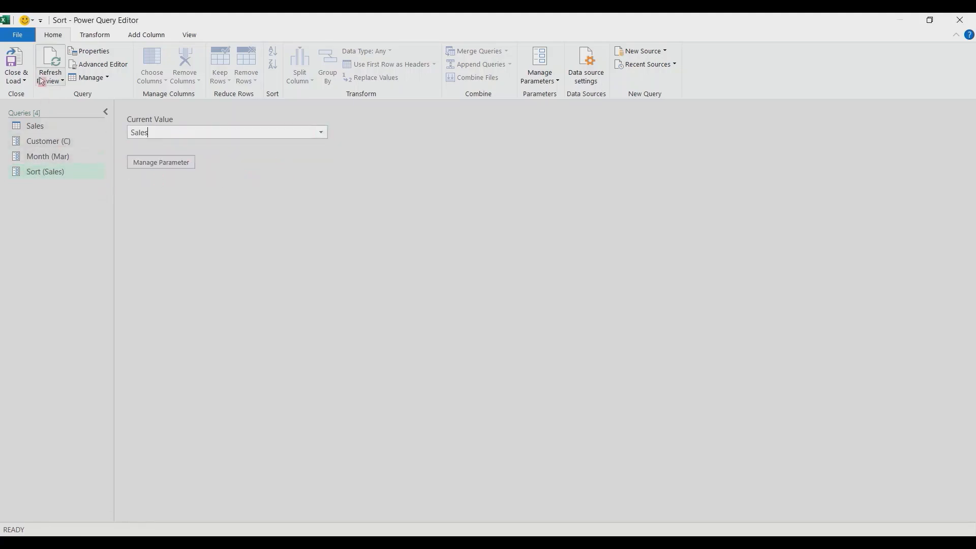
pyautogui.click(53, 127)
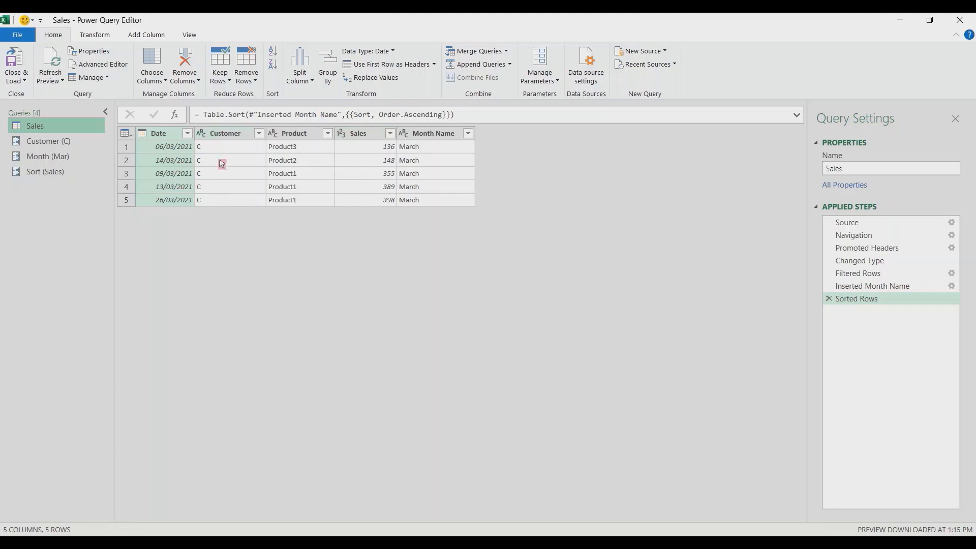
# Step: Load the Sales query as a table on a new worksheet and move that sheet in front of Jan
pyautogui.click(22, 84)
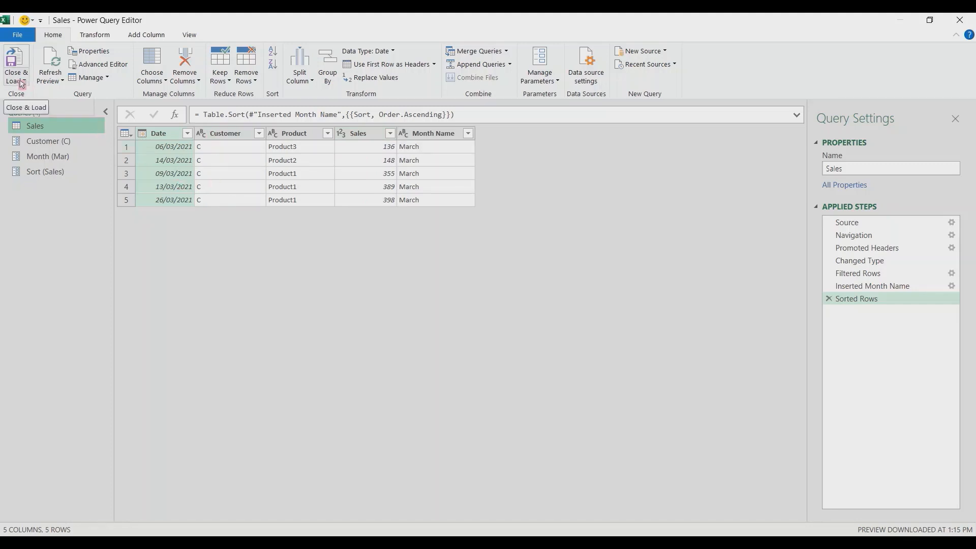
pyautogui.click(28, 112)
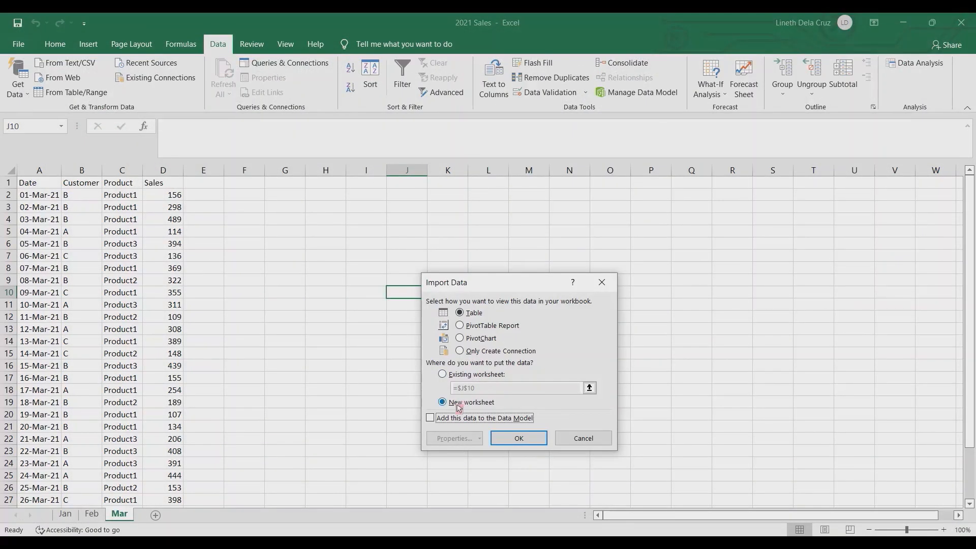
pyautogui.click(500, 439)
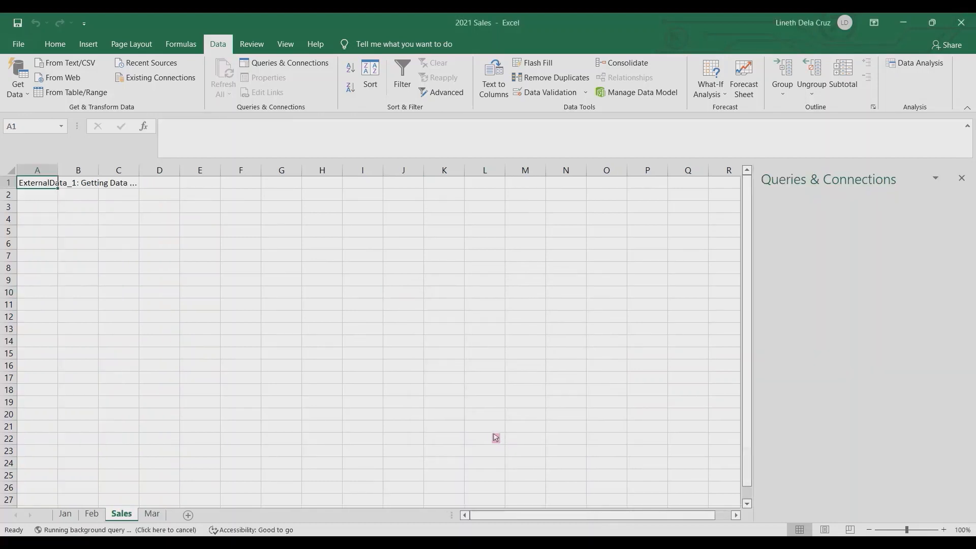
pyautogui.moveTo(123, 519); pyautogui.dragTo(64, 517)
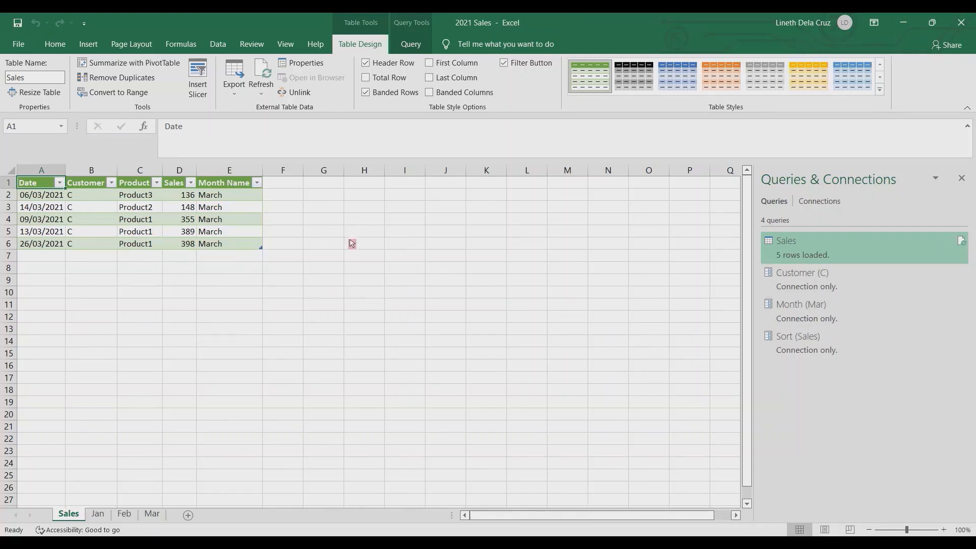
# Step: Check the Sales, Product and Customer columns of the loaded table
pyautogui.click(179, 197)
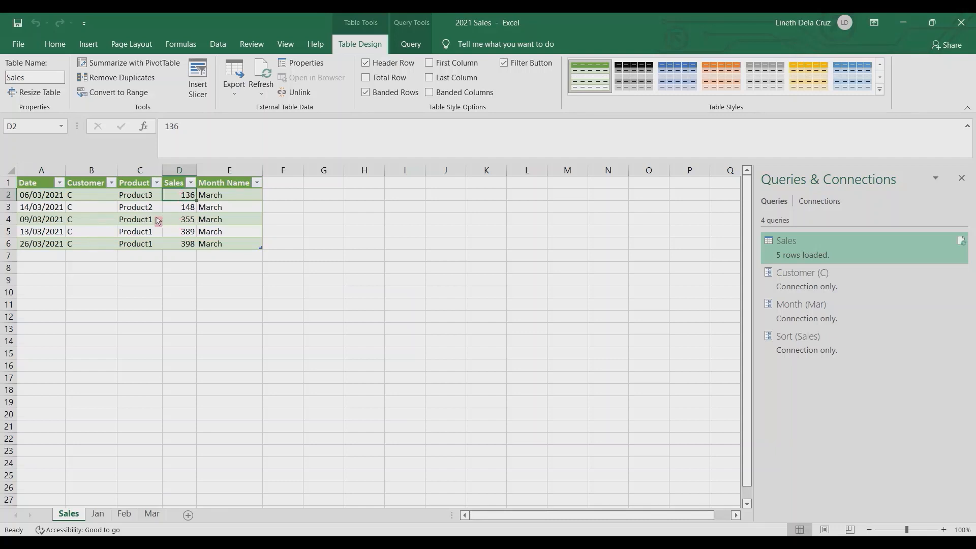
pyautogui.click(138, 197)
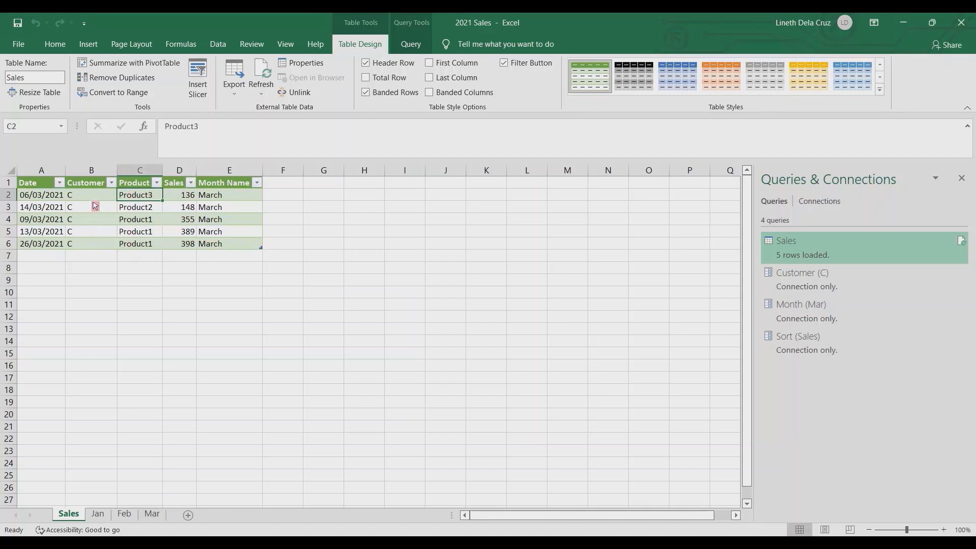
pyautogui.click(97, 206)
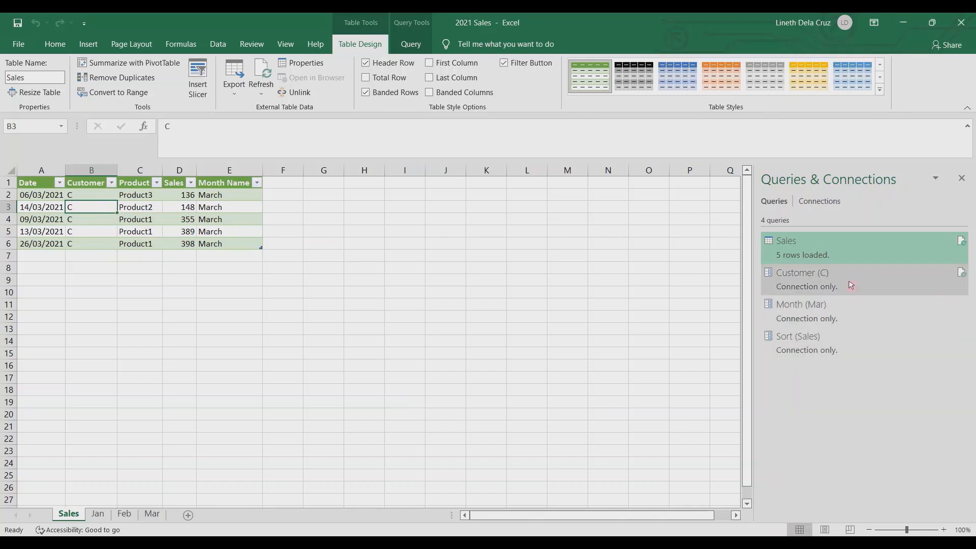
# Step: Reopen the Customer parameter from the workbook for editing and set its current value to A
pyautogui.moveTo(851, 285)
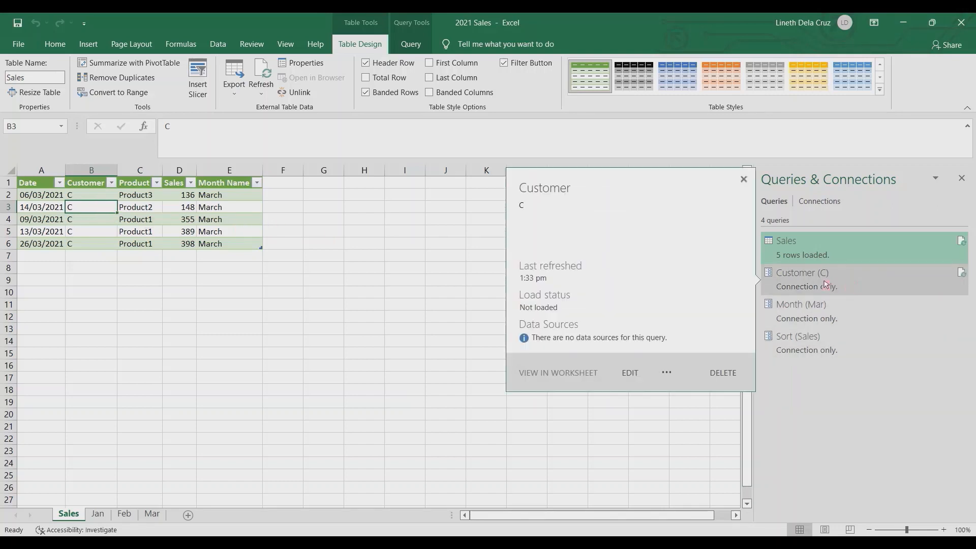
pyautogui.click(828, 284)
pyautogui.doubleClick(851, 285)
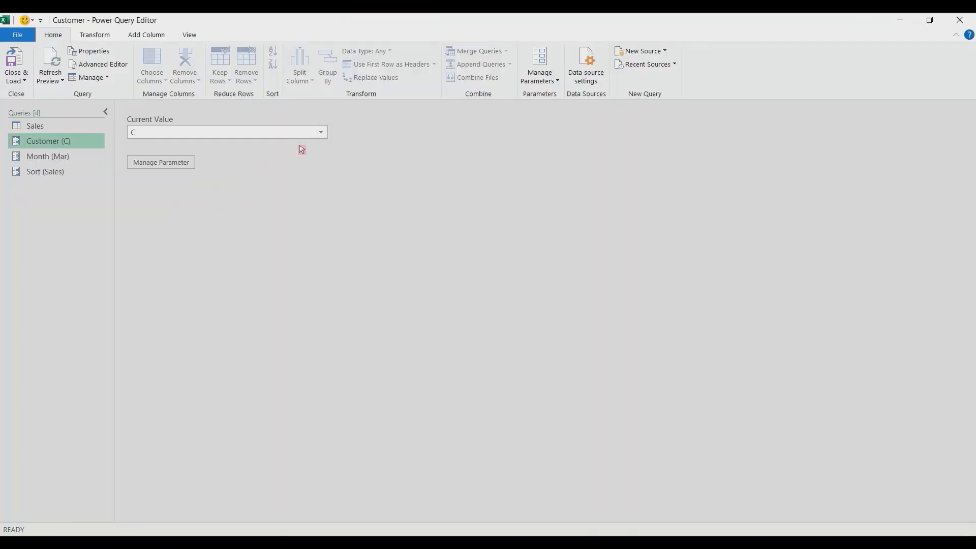
pyautogui.click(320, 133)
pyautogui.click(262, 154)
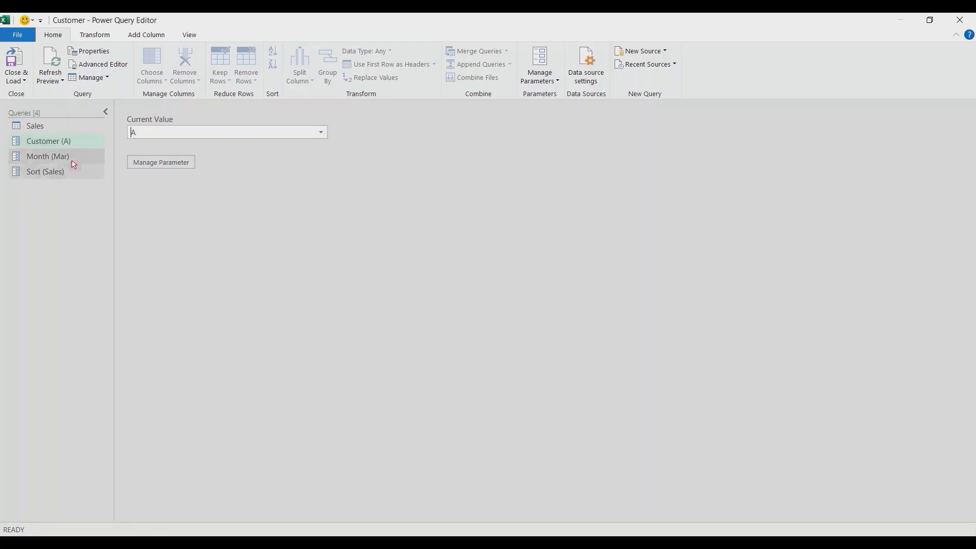
# Step: Set the Month parameter's current value to Jan
pyautogui.click(71, 157)
pyautogui.click(320, 132)
pyautogui.click(281, 156)
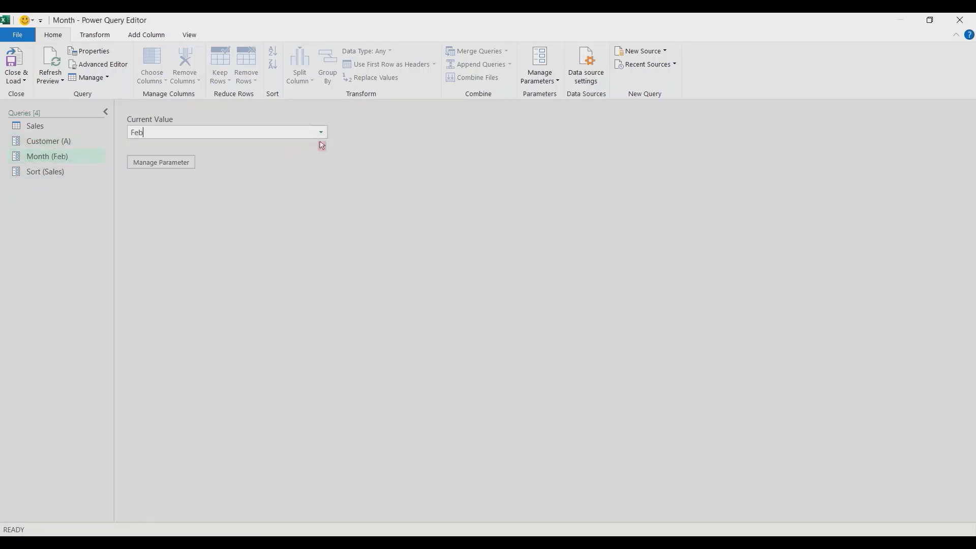
pyautogui.click(321, 132)
pyautogui.click(285, 146)
# Step: Set the Sort parameter's current value to Product, and close and load the queries back to the workbook
pyautogui.click(79, 169)
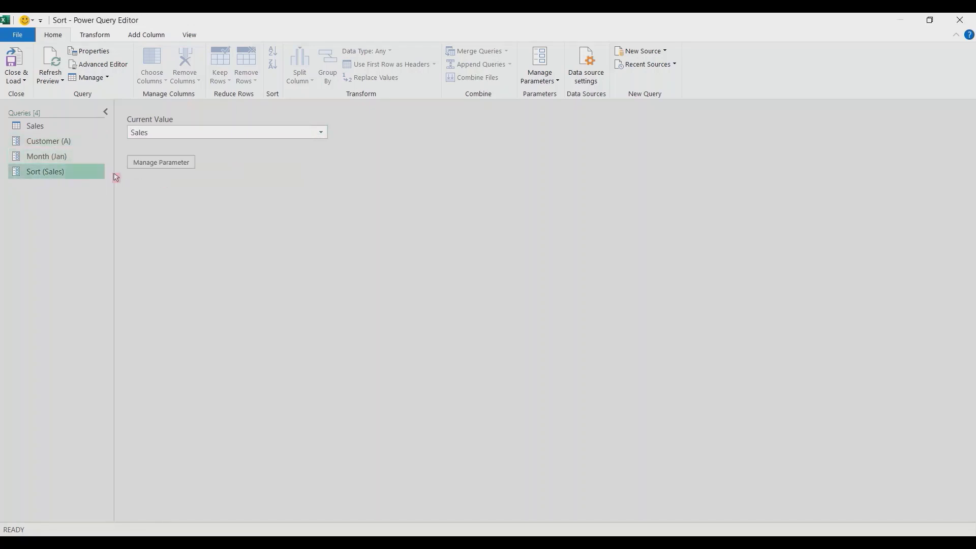
pyautogui.click(321, 133)
pyautogui.click(273, 158)
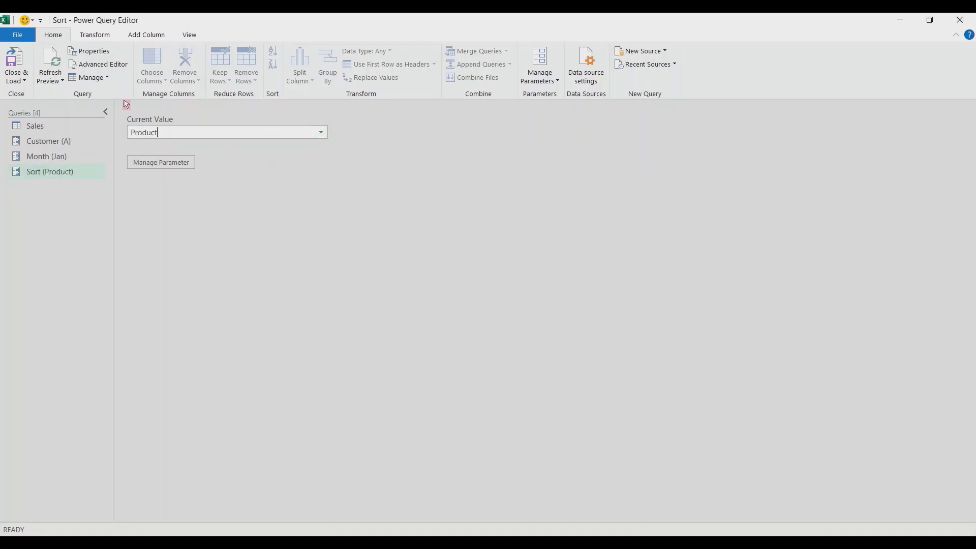
pyautogui.click(15, 64)
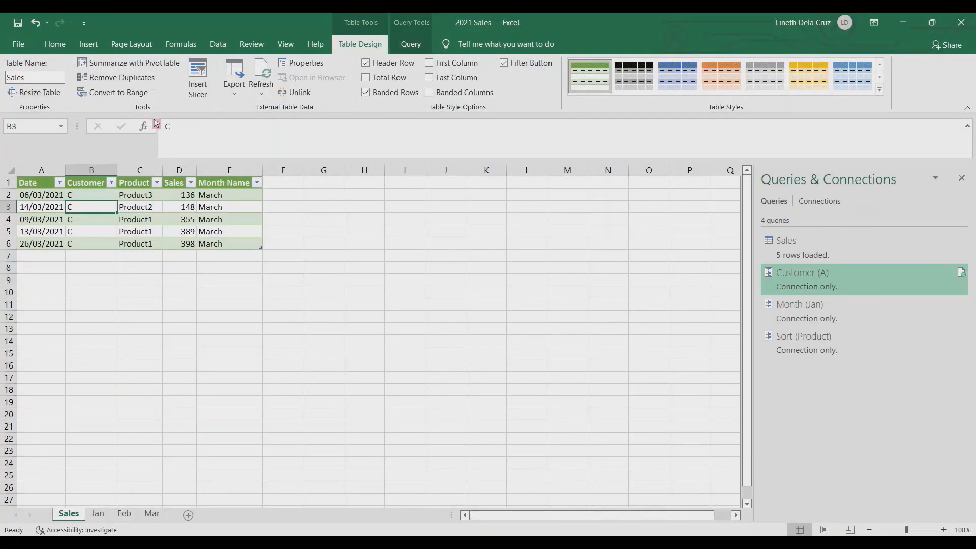
# Step: Refresh all data connections and check the Month Name, Product and Customer columns of the Sales table
pyautogui.click(217, 44)
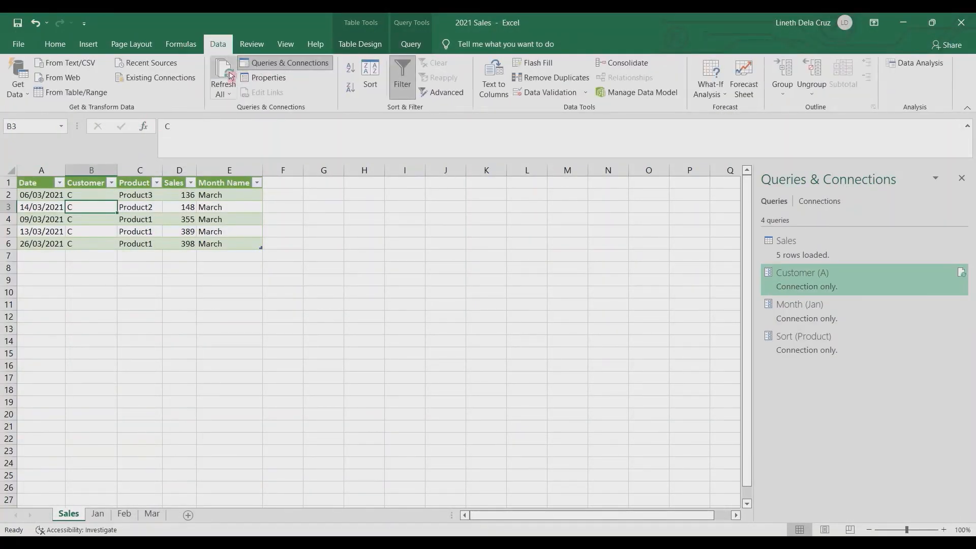
pyautogui.click(220, 74)
pyautogui.click(222, 219)
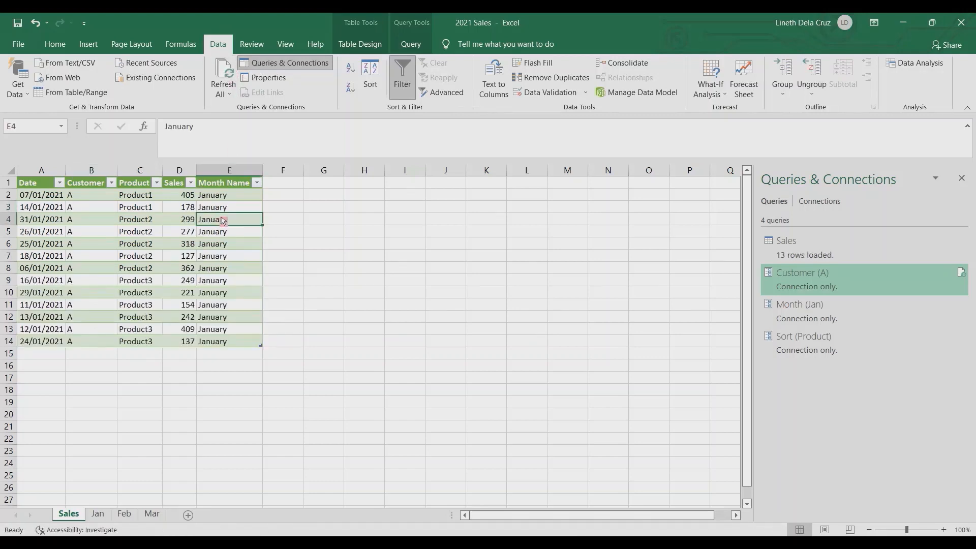
pyautogui.click(143, 198)
pyautogui.click(89, 199)
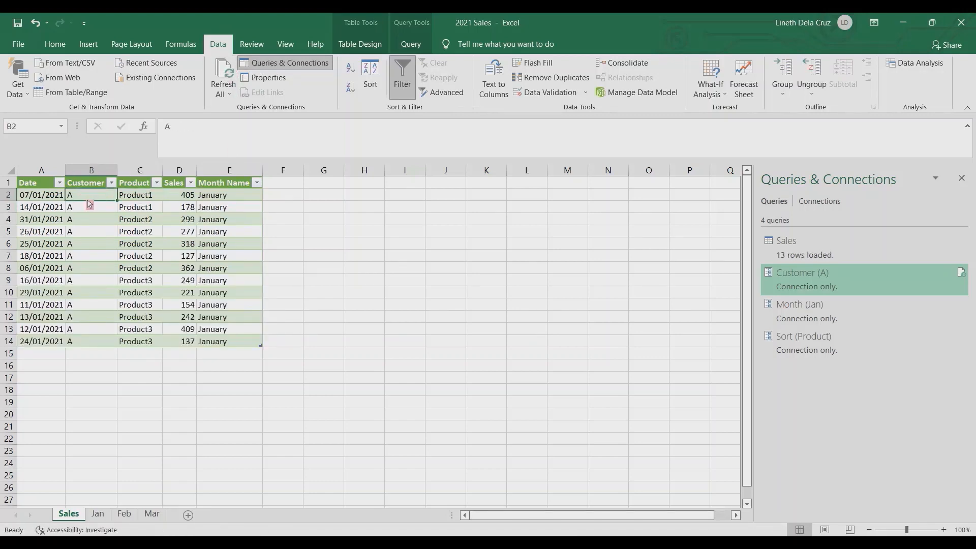